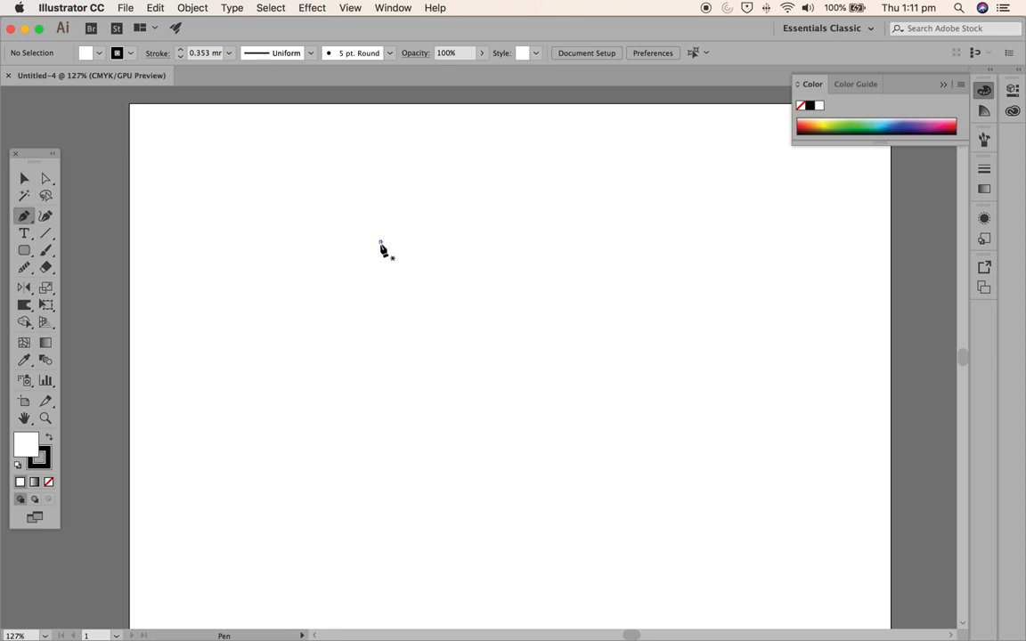
# - Draw a closed right-angled triangle with the Pen tool, with a vertical right side and a horizontal base
pyautogui.click(380, 445)
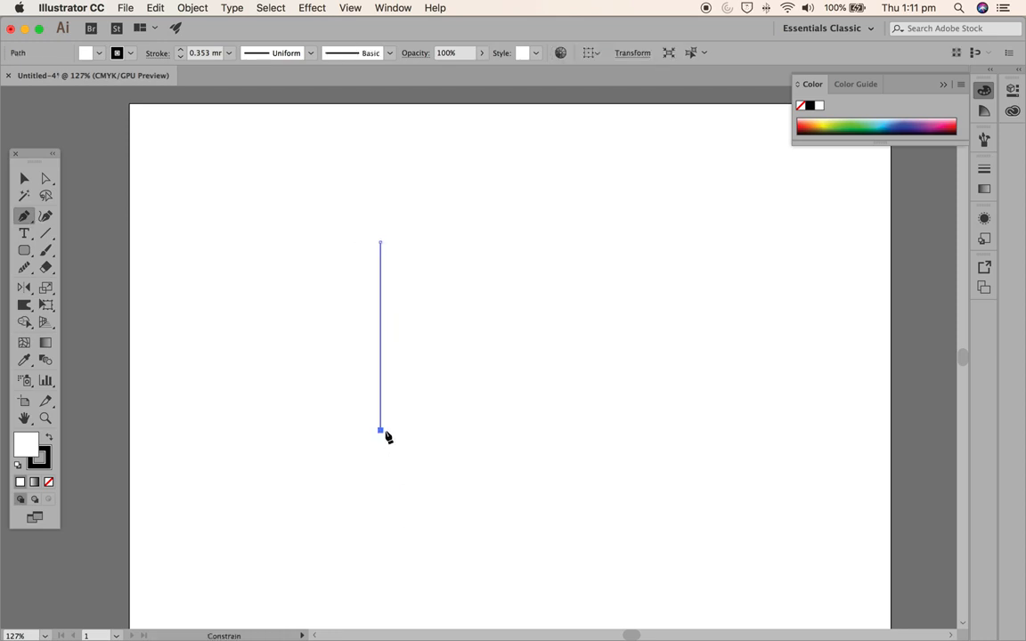
pyautogui.click(380, 430)
pyautogui.click(223, 430)
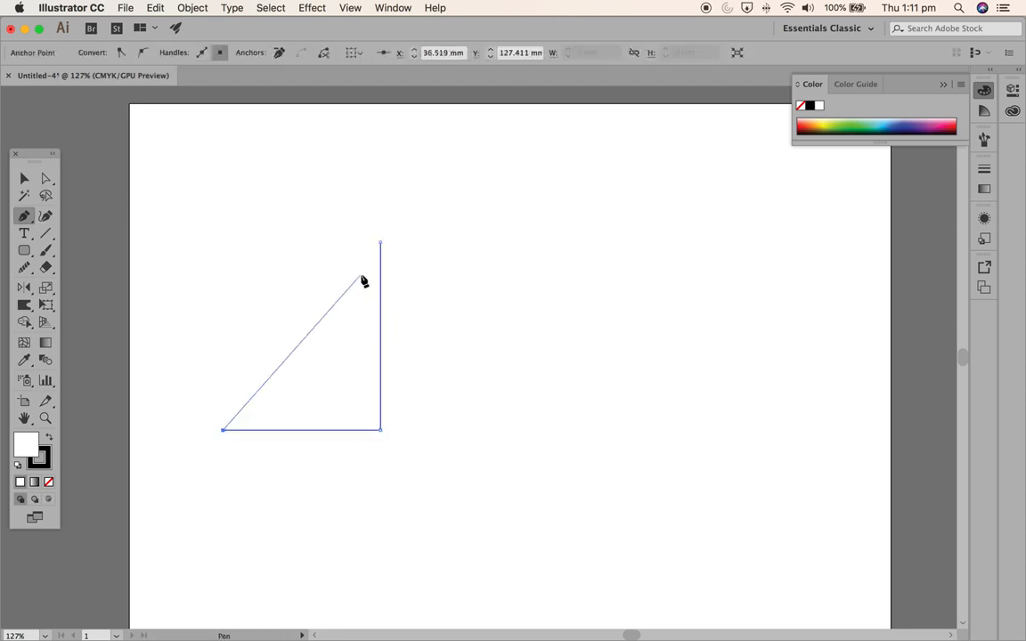
pyautogui.click(381, 243)
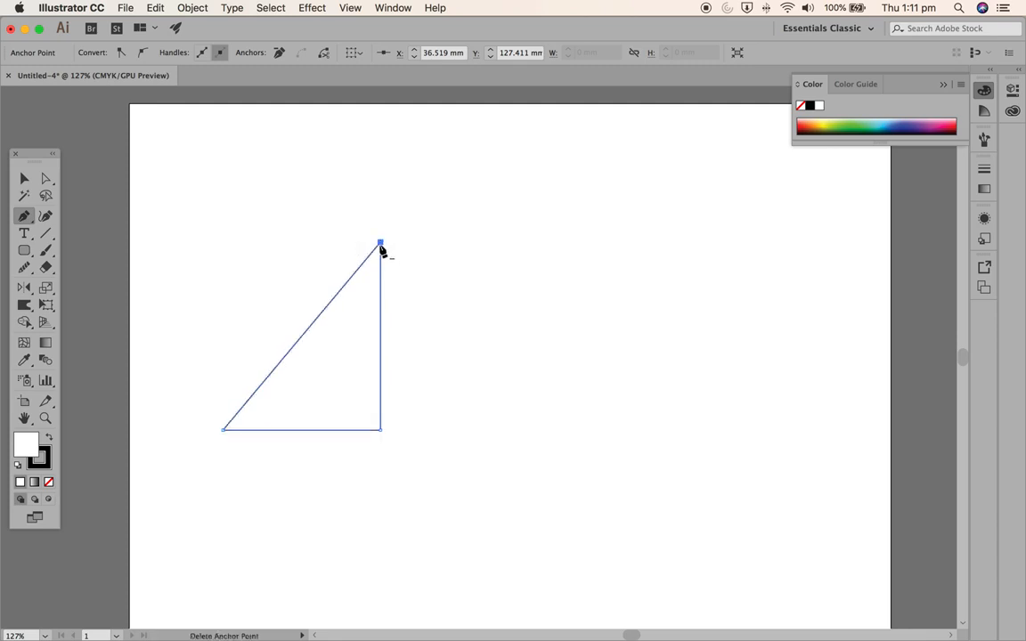
# - Give the triangle a 2 mm stroke and a pinkish-red fill from the colour spectrum, then deselect it
pyautogui.click(24, 178)
pyautogui.click(229, 210)
pyautogui.click(327, 308)
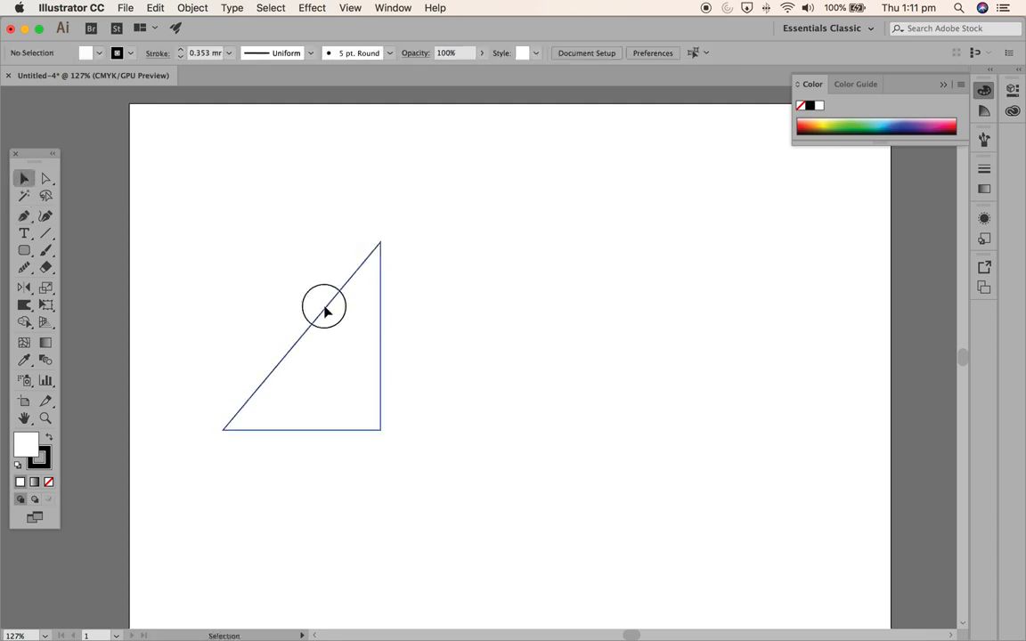
pyautogui.click(229, 54)
pyautogui.click(246, 183)
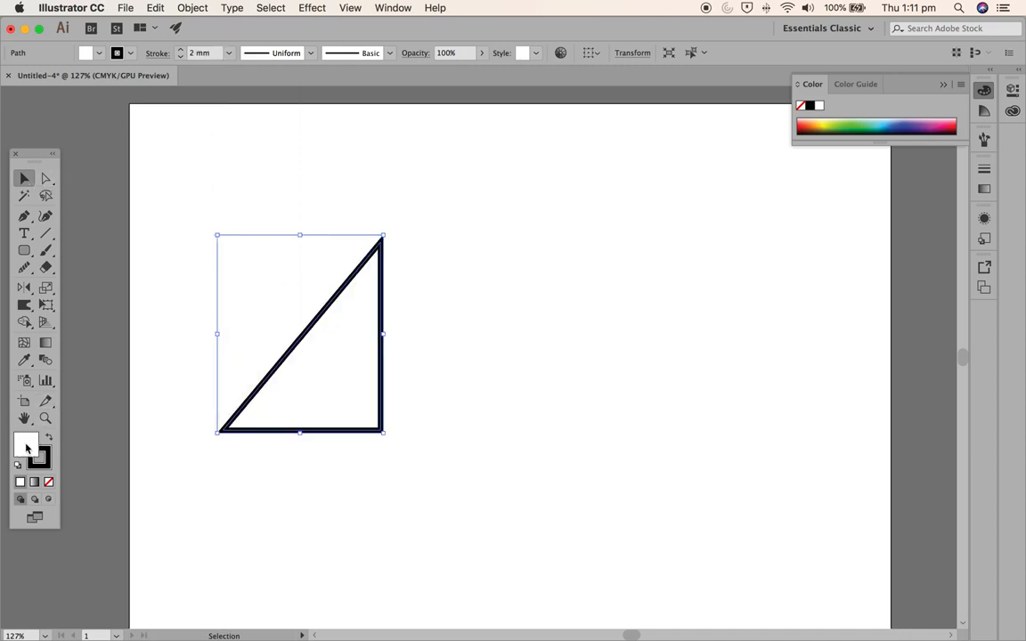
pyautogui.click(948, 123)
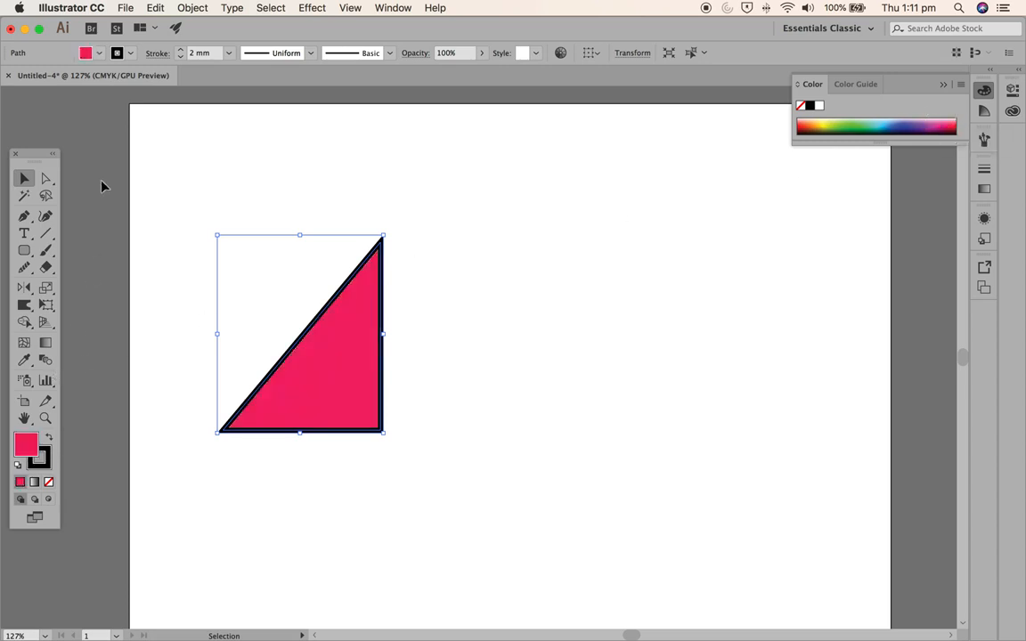
pyautogui.click(206, 185)
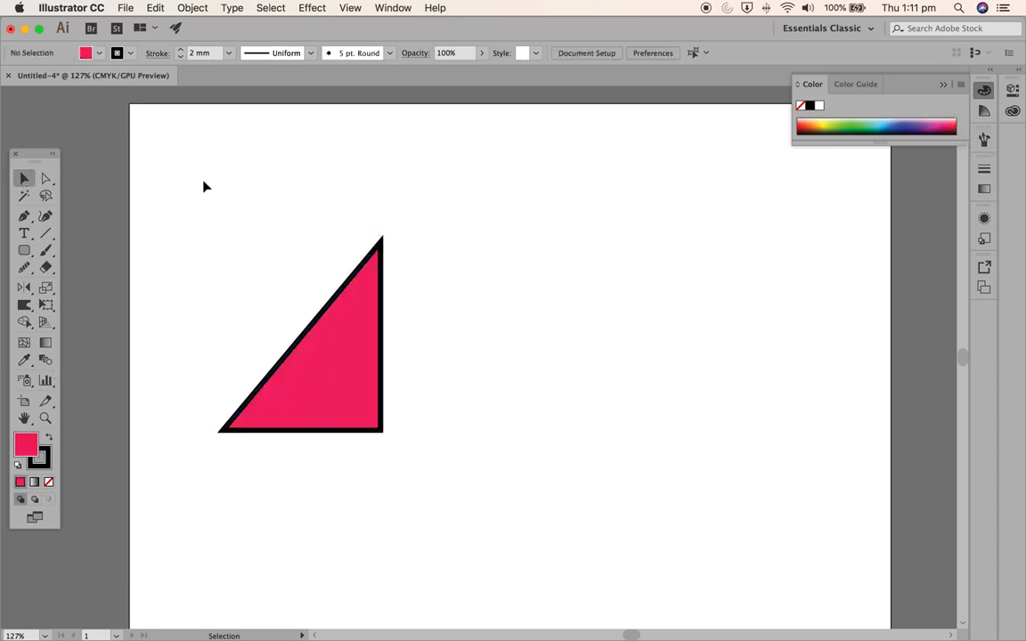
# - Reflect a copy of the triangle across a vertical axis placed to the right of the original
pyautogui.click(355, 414)
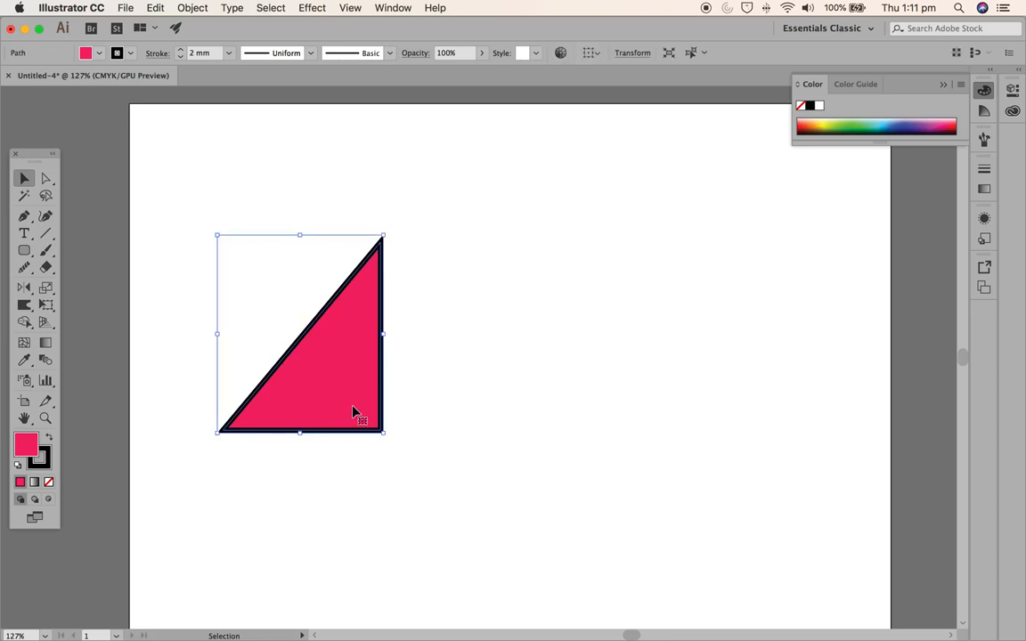
pyautogui.click(24, 289)
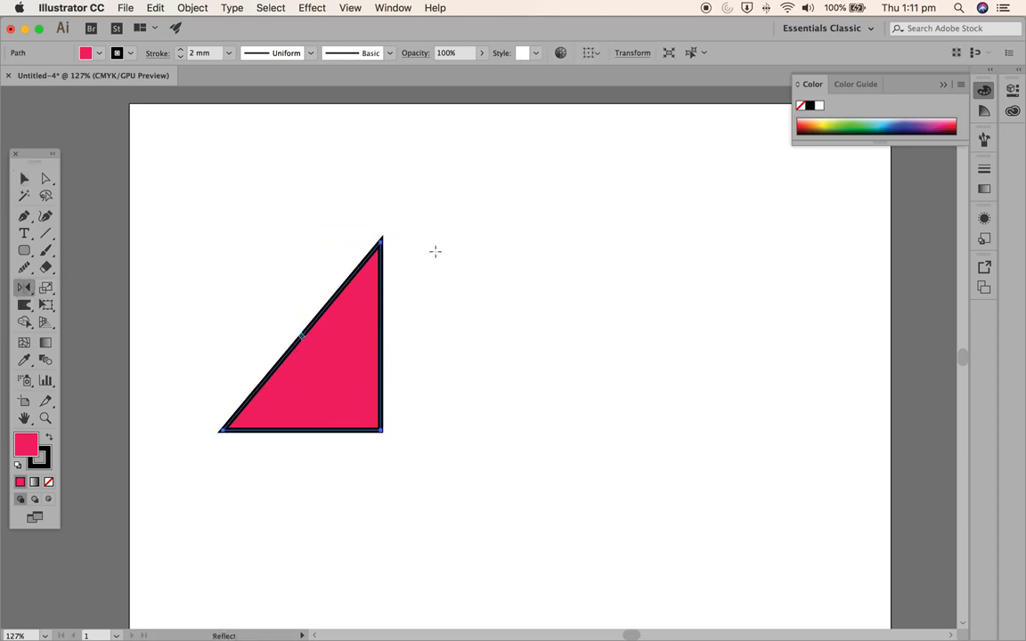
pyautogui.click(472, 242)
pyautogui.moveTo(472, 432); pyautogui.dragTo(473, 428)
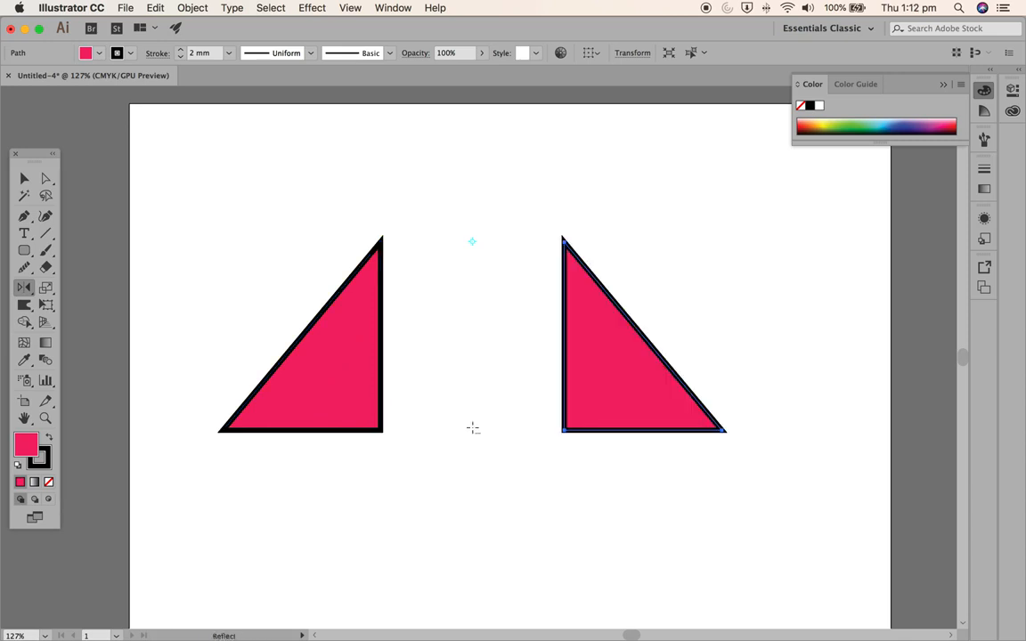
# - Create a copy of the mirrored triangle scaled uniformly to 150%, with Scale Strokes & Effects enabled
pyautogui.click(46, 288)
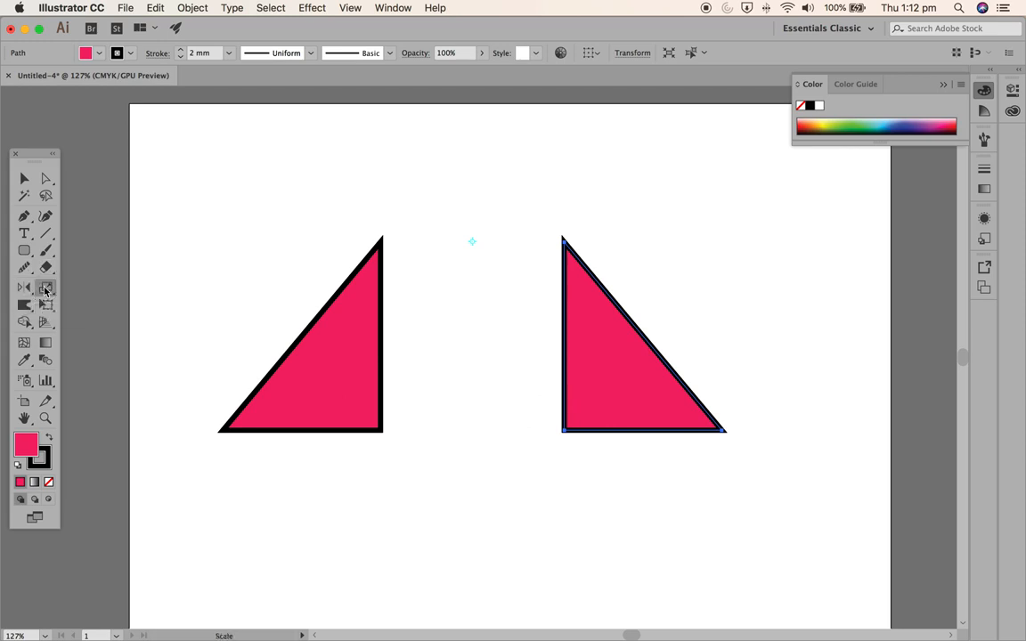
pyautogui.click(46, 288)
pyautogui.click(46, 287)
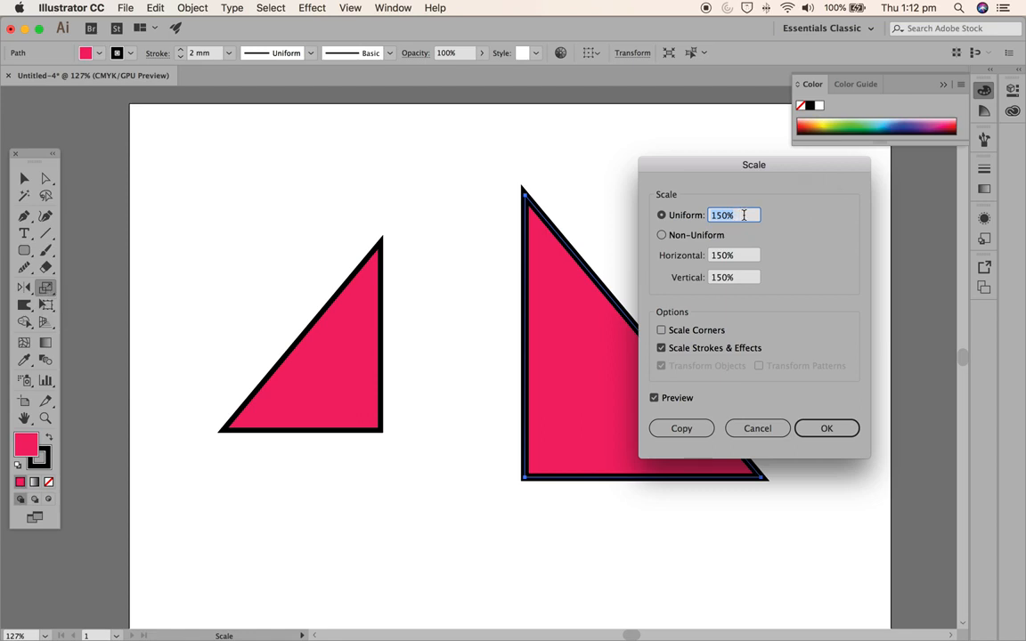
pyautogui.click(661, 235)
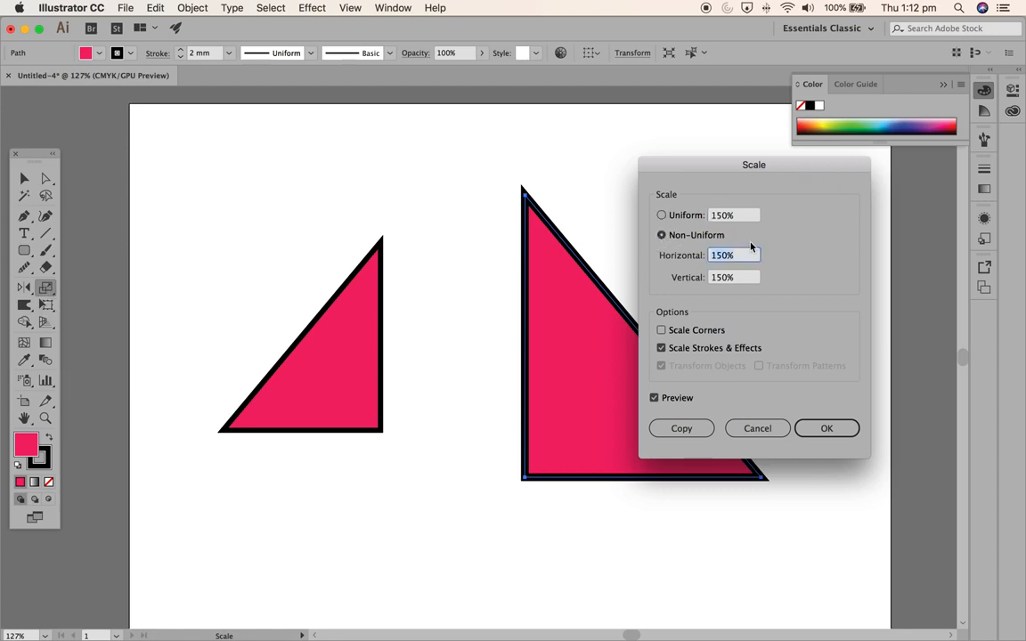
pyautogui.click(661, 216)
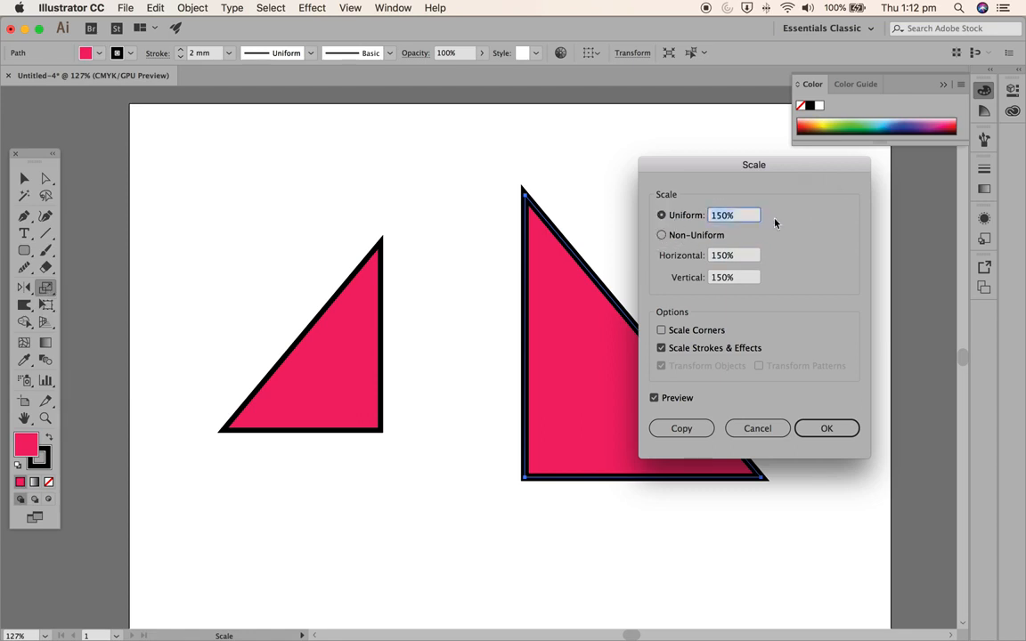
pyautogui.click(655, 398)
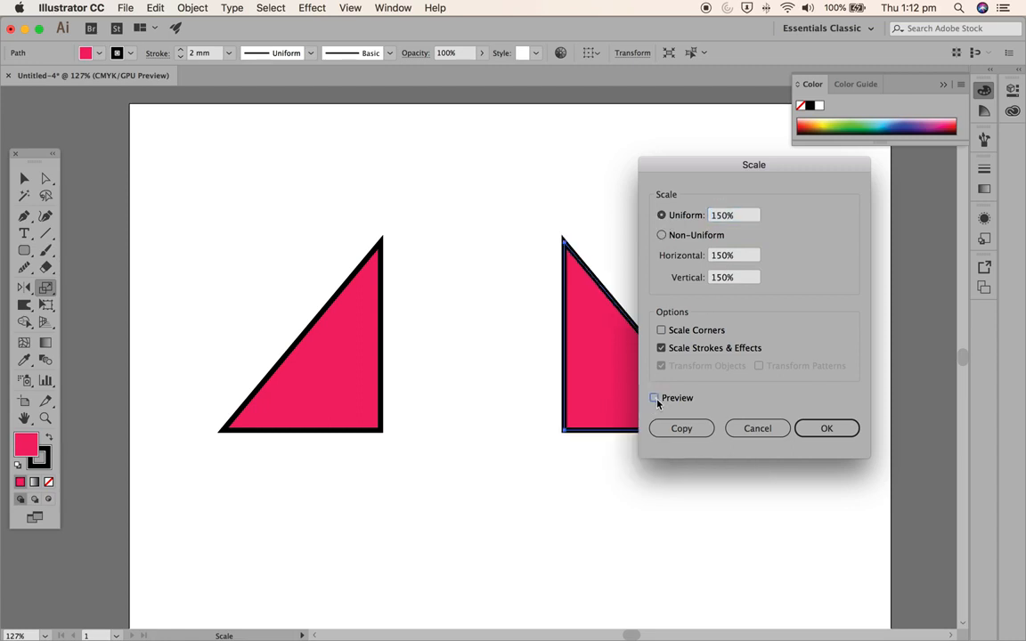
pyautogui.click(655, 398)
pyautogui.click(681, 429)
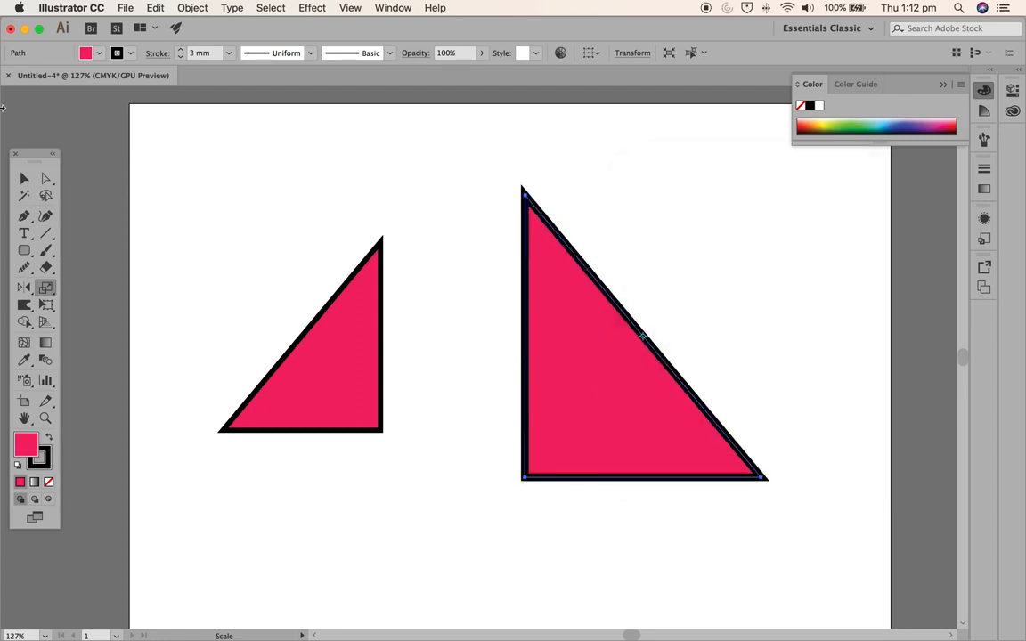
# - Move the enlarged triangle down and left so it sits between the two smaller triangles, and deselect it
pyautogui.click(24, 177)
pyautogui.moveTo(571, 363); pyautogui.dragTo(537, 398)
pyautogui.click(277, 211)
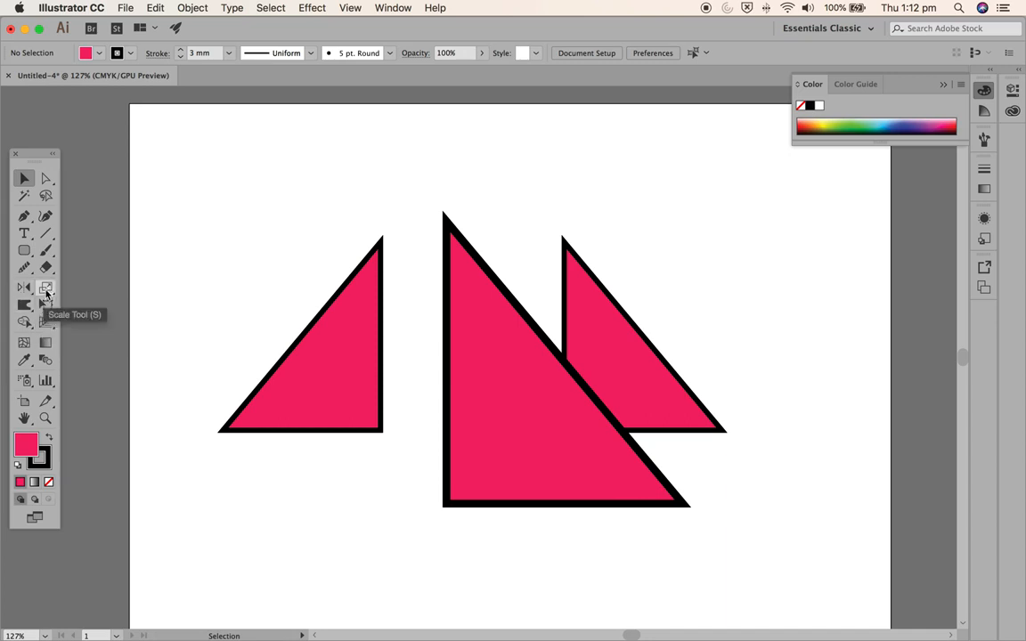
# - Detach the liquify tools as a floating panel and warp the slanted edges of all three triangles and the bases of two
pyautogui.moveTo(27, 311); pyautogui.dragTo(169, 367)
pyautogui.moveTo(98, 313); pyautogui.dragTo(218, 145)
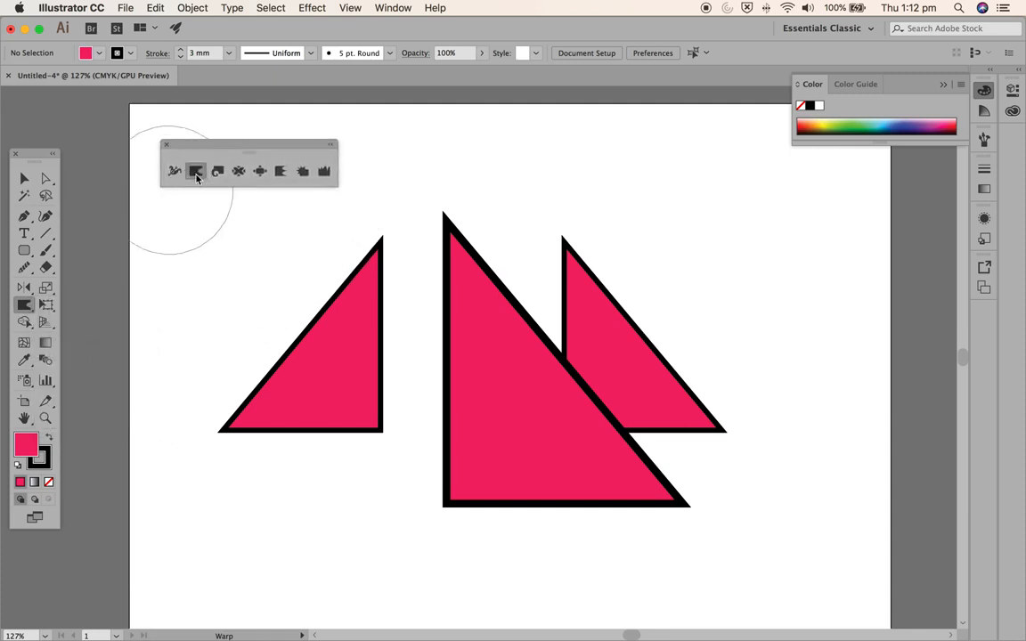
pyautogui.moveTo(343, 286)
pyautogui.mouseDown()
pyautogui.moveTo(329, 333)
pyautogui.moveTo(352, 366)
pyautogui.mouseUp()
pyautogui.moveTo(552, 349); pyautogui.dragTo(520, 430)
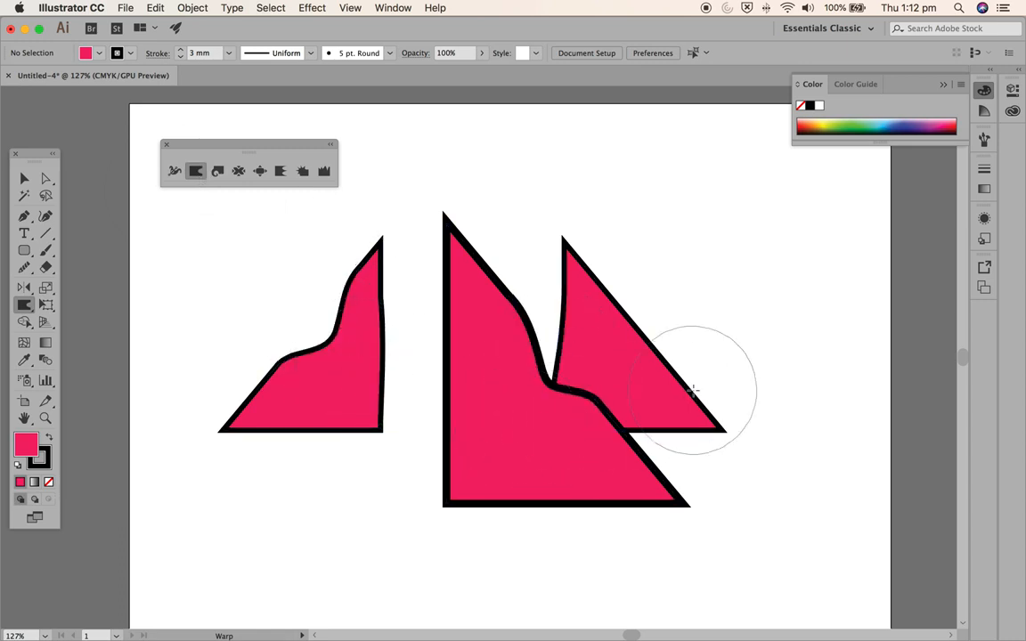
pyautogui.moveTo(682, 360); pyautogui.dragTo(627, 382)
pyautogui.moveTo(525, 508); pyautogui.dragTo(545, 451)
pyautogui.moveTo(301, 451); pyautogui.dragTo(316, 413)
# - Twirl the top points of all three shapes into curved hooks
pyautogui.click(217, 171)
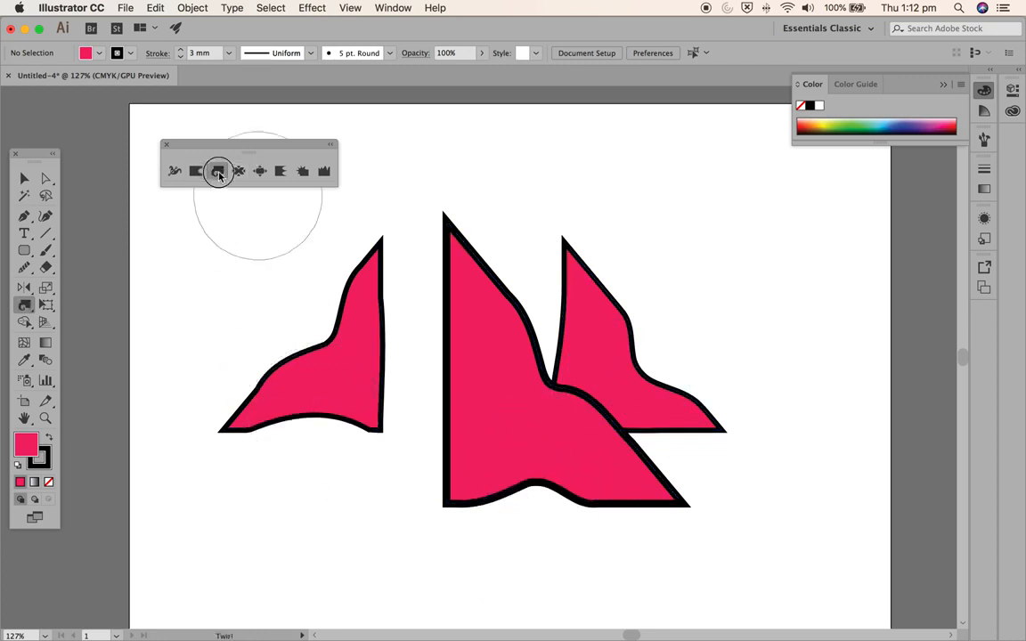
pyautogui.moveTo(366, 217); pyautogui.dragTo(367, 220)
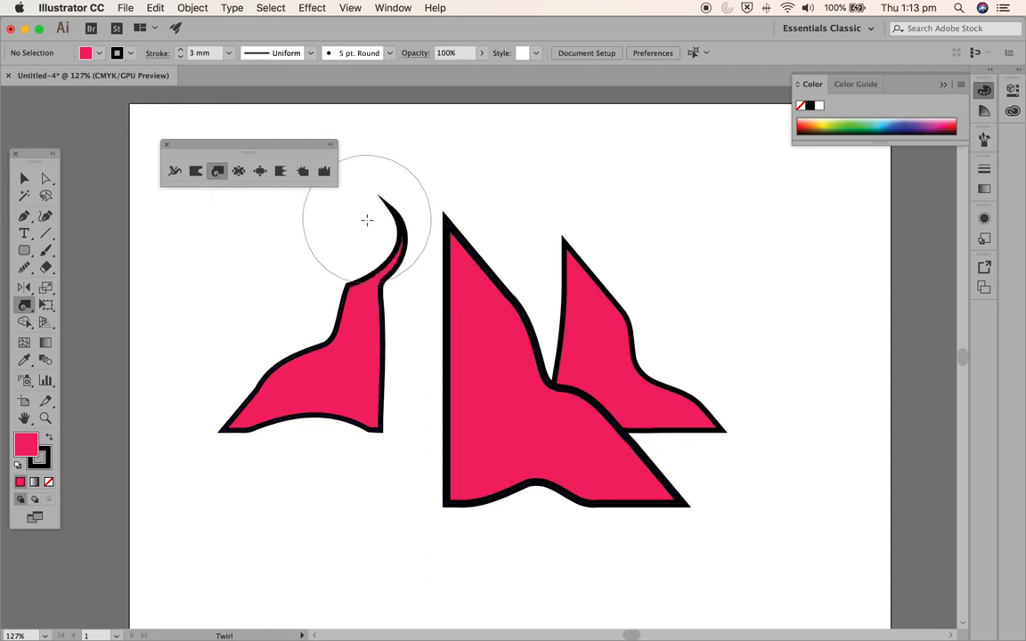
pyautogui.moveTo(435, 193); pyautogui.dragTo(435, 194)
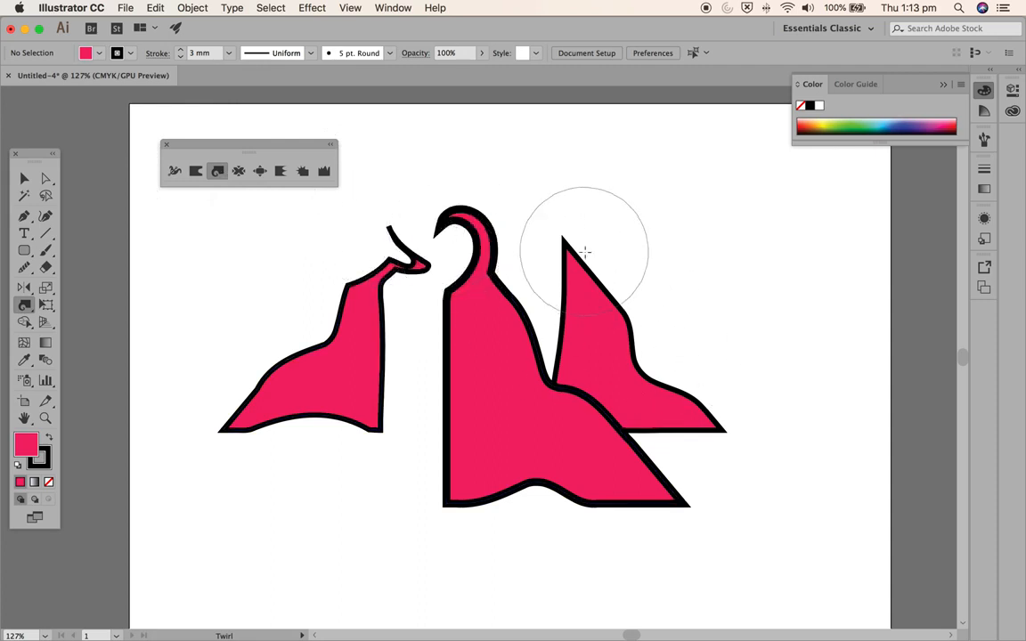
pyautogui.moveTo(584, 252); pyautogui.dragTo(585, 223)
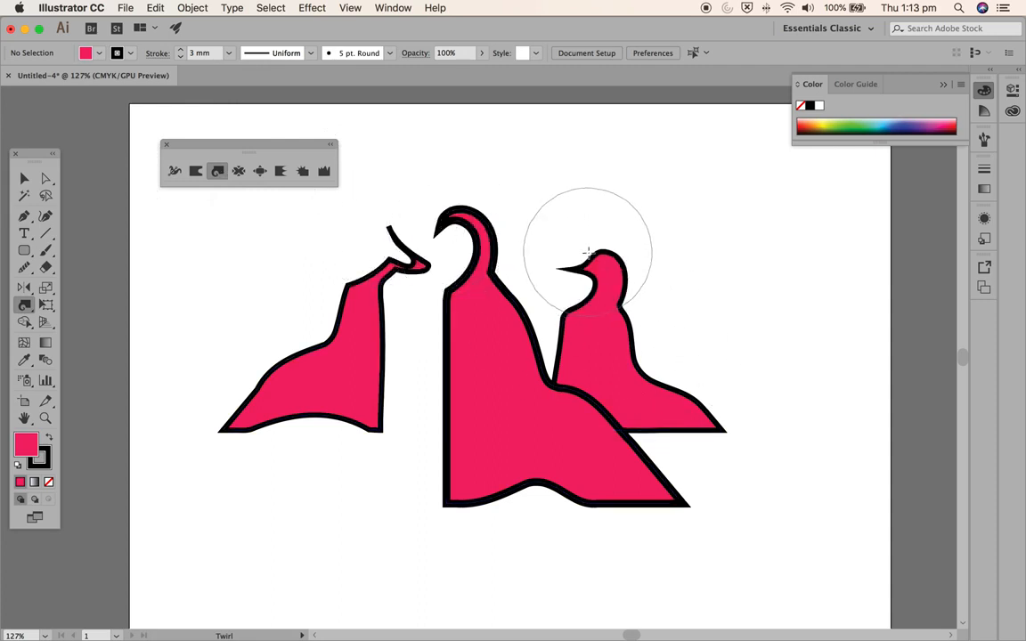
# - Bloat the lower parts of the left and middle shapes, and the body and head of the right shape
pyautogui.click(261, 176)
pyautogui.moveTo(245, 434); pyautogui.dragTo(259, 513)
pyautogui.moveTo(316, 426); pyautogui.dragTo(371, 473)
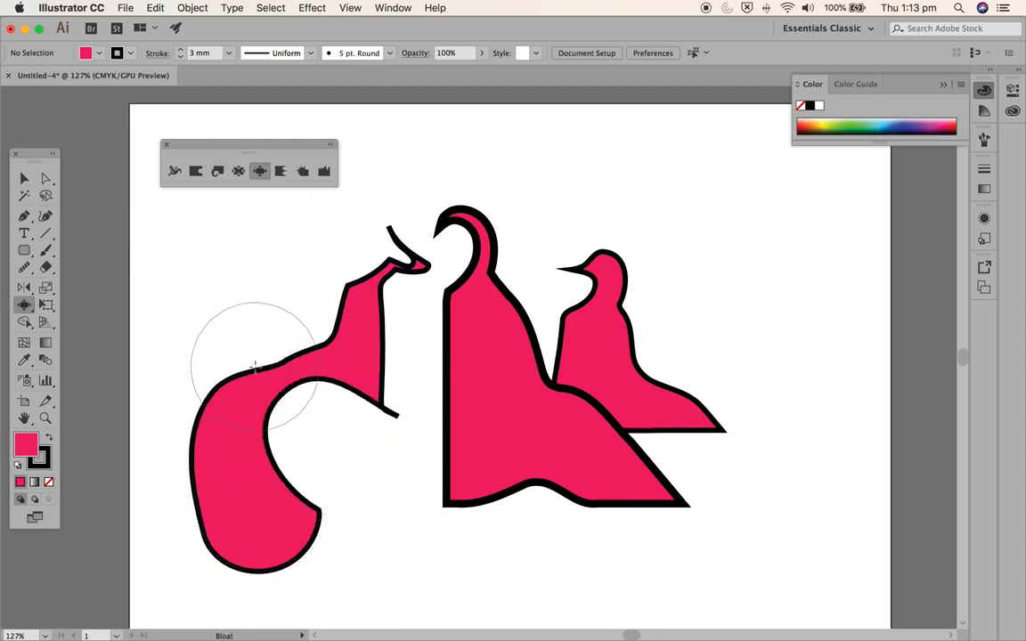
pyautogui.moveTo(543, 429); pyautogui.dragTo(549, 450)
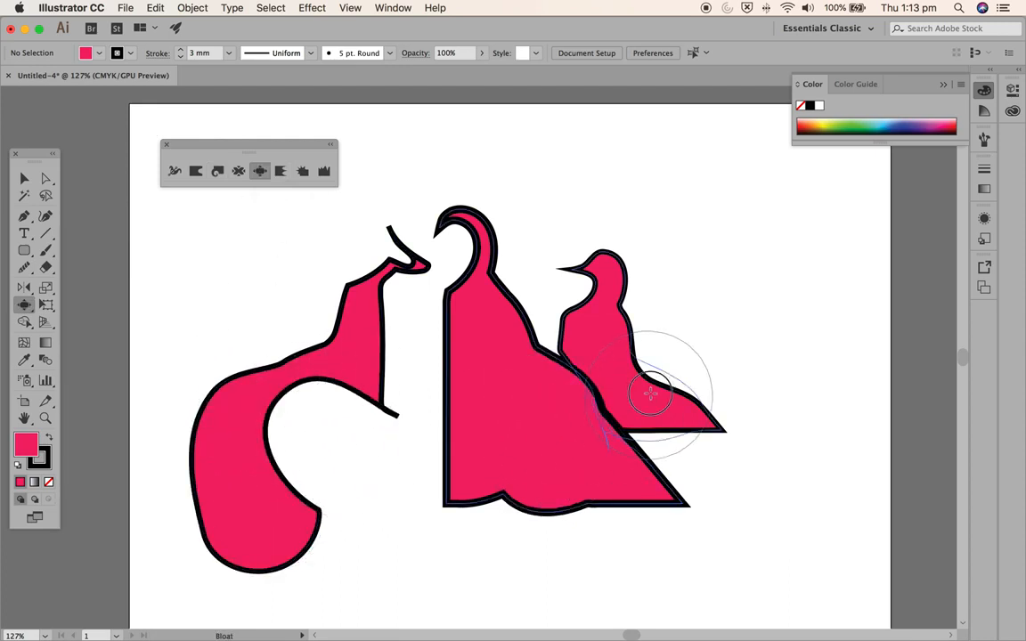
pyautogui.moveTo(649, 396); pyautogui.dragTo(693, 344)
pyautogui.moveTo(600, 275); pyautogui.dragTo(634, 272)
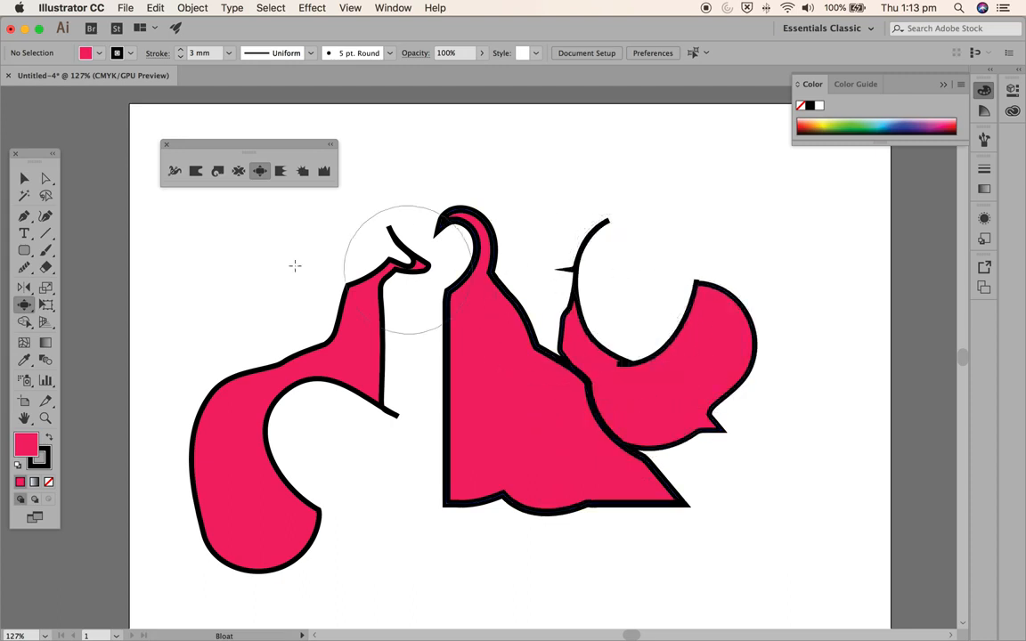
# - Scallop the left shape's neck and the outer side of its bulging body into spiky edges
pyautogui.click(280, 170)
pyautogui.moveTo(301, 356); pyautogui.dragTo(315, 365)
pyautogui.moveTo(206, 436); pyautogui.dragTo(258, 460)
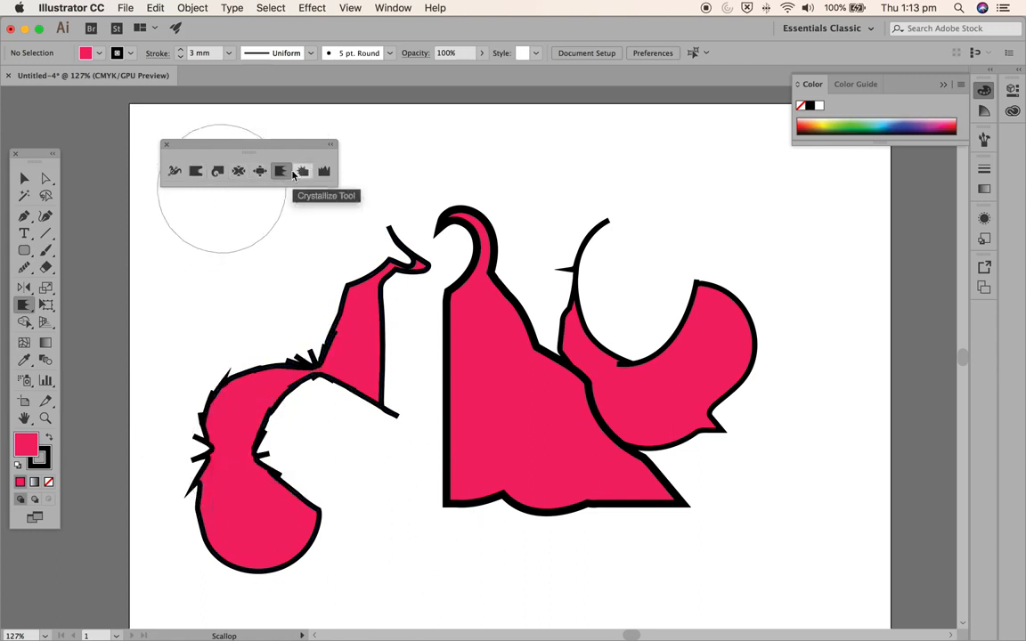
# - Review the Scallop tool options, keep them with Show Brush Size enabled, and scallop the inner lower edge of the left shape
pyautogui.doubleClick(282, 173)
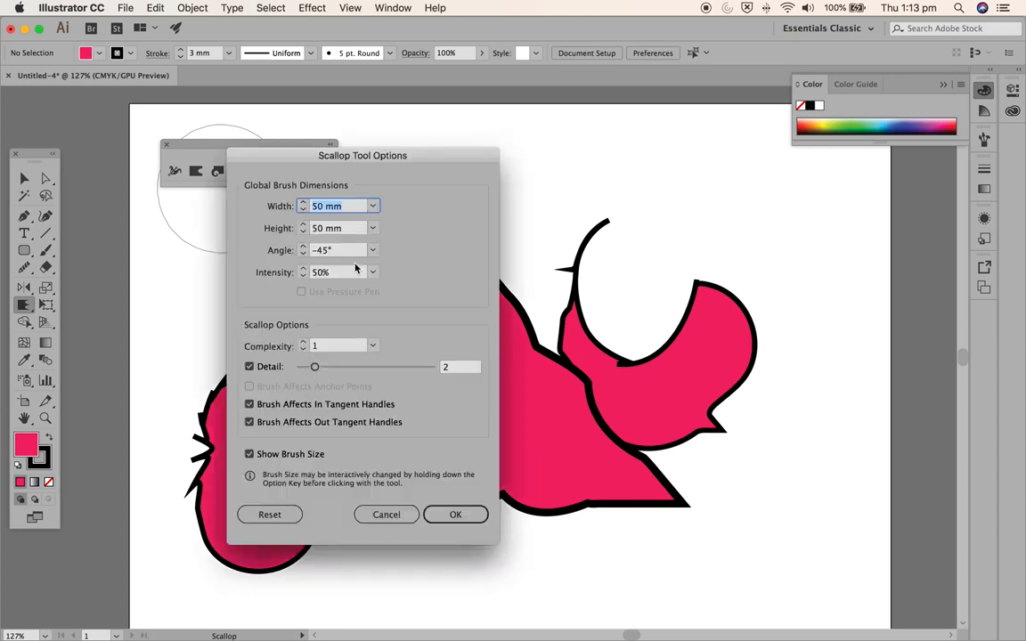
pyautogui.moveTo(310, 156)
pyautogui.mouseDown()
pyautogui.moveTo(517, 141)
pyautogui.moveTo(521, 151)
pyautogui.mouseUp()
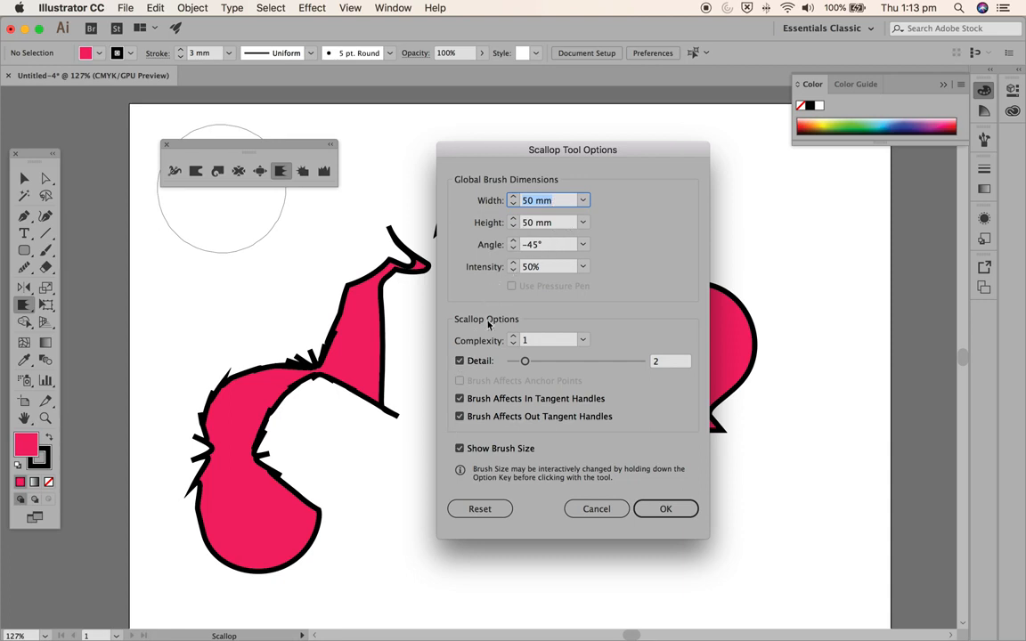
pyautogui.click(459, 449)
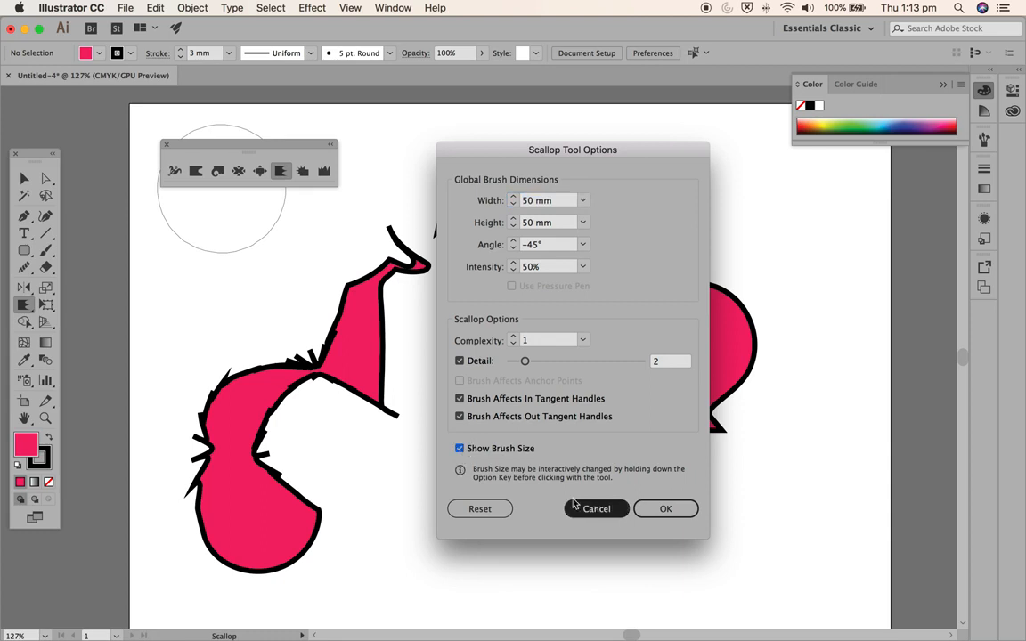
pyautogui.click(663, 508)
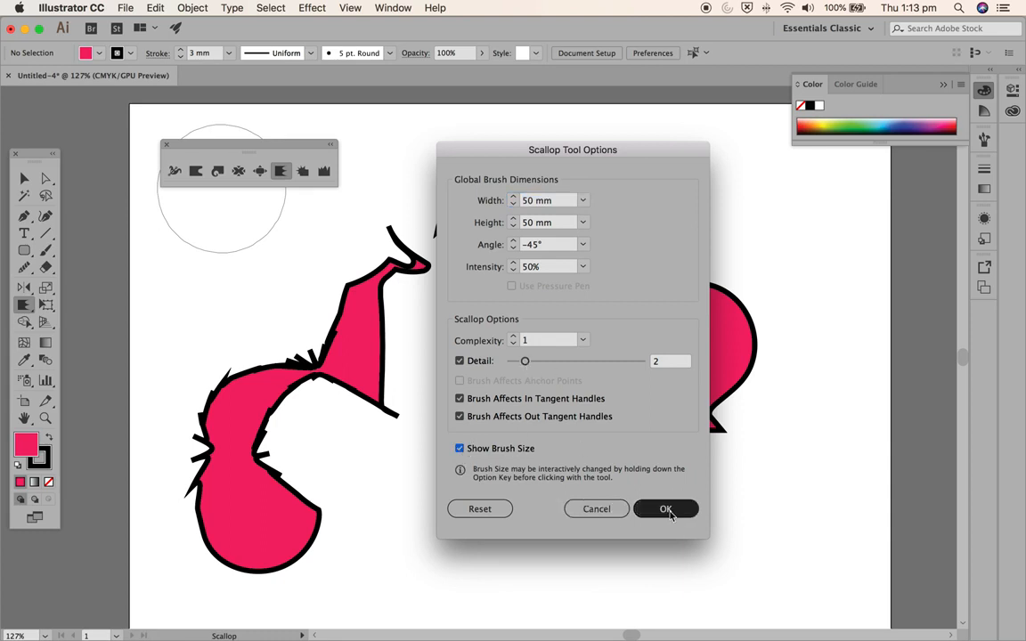
pyautogui.moveTo(274, 380)
pyautogui.mouseDown()
pyautogui.moveTo(270, 521)
pyautogui.moveTo(305, 484)
pyautogui.mouseUp()
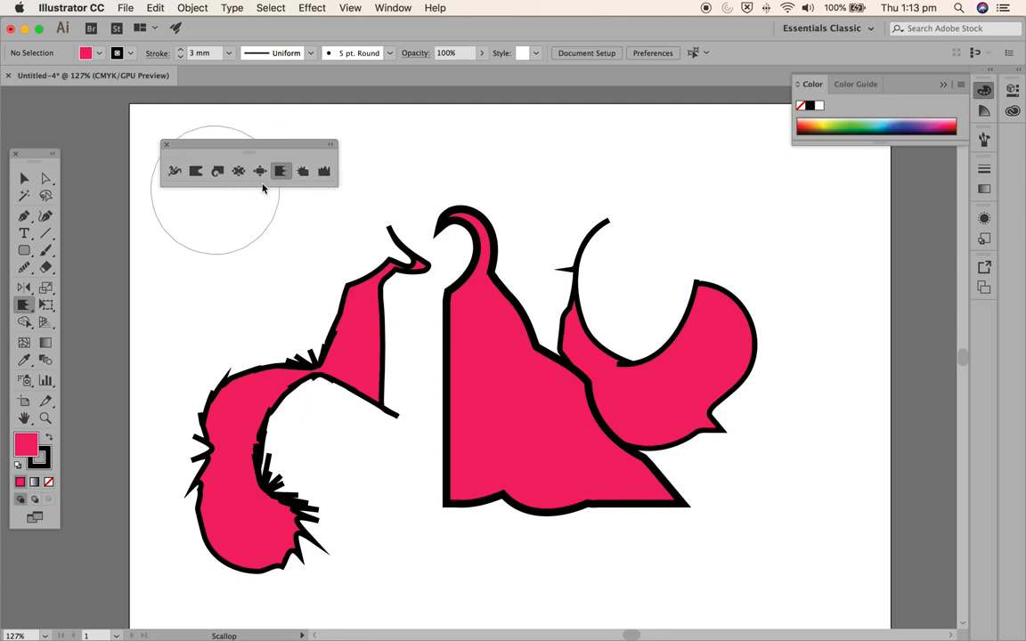
# - Pucker the middle and right shapes around where they meet, and twirl the narrow neck of the left shape
pyautogui.click(238, 171)
pyautogui.moveTo(556, 396)
pyautogui.mouseDown()
pyautogui.moveTo(465, 484)
pyautogui.moveTo(481, 462)
pyautogui.moveTo(435, 435)
pyautogui.moveTo(592, 407)
pyautogui.moveTo(583, 392)
pyautogui.mouseUp()
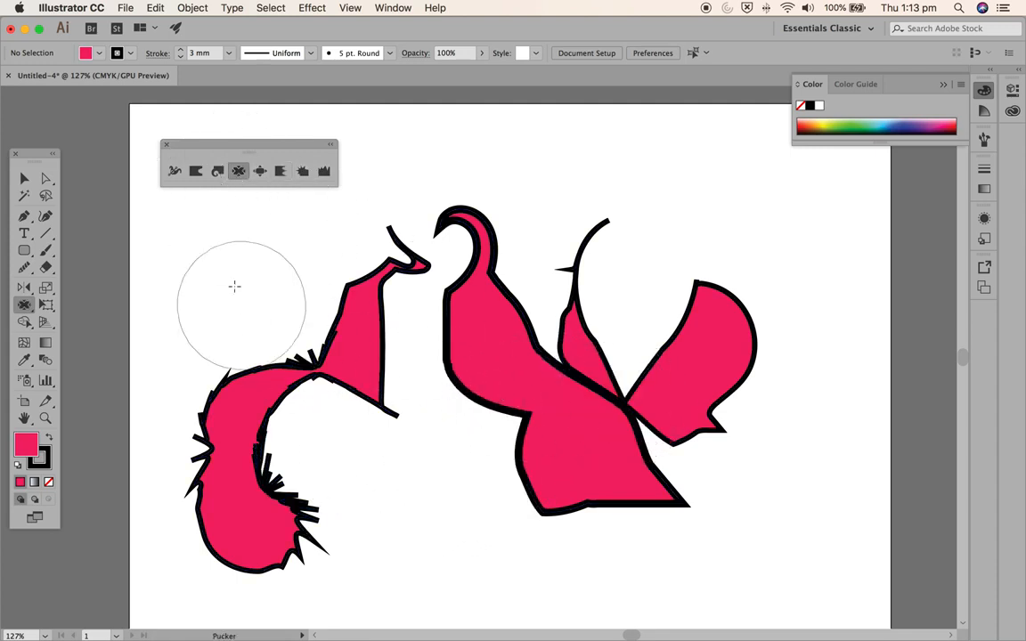
pyautogui.click(217, 171)
pyautogui.moveTo(299, 344); pyautogui.dragTo(275, 320)
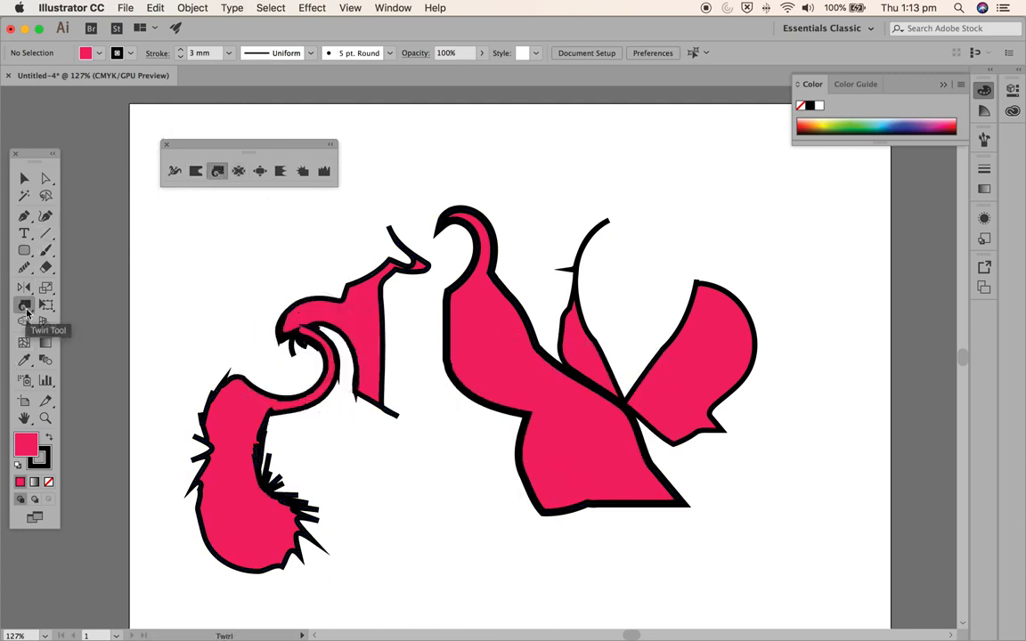
pyautogui.click(24, 185)
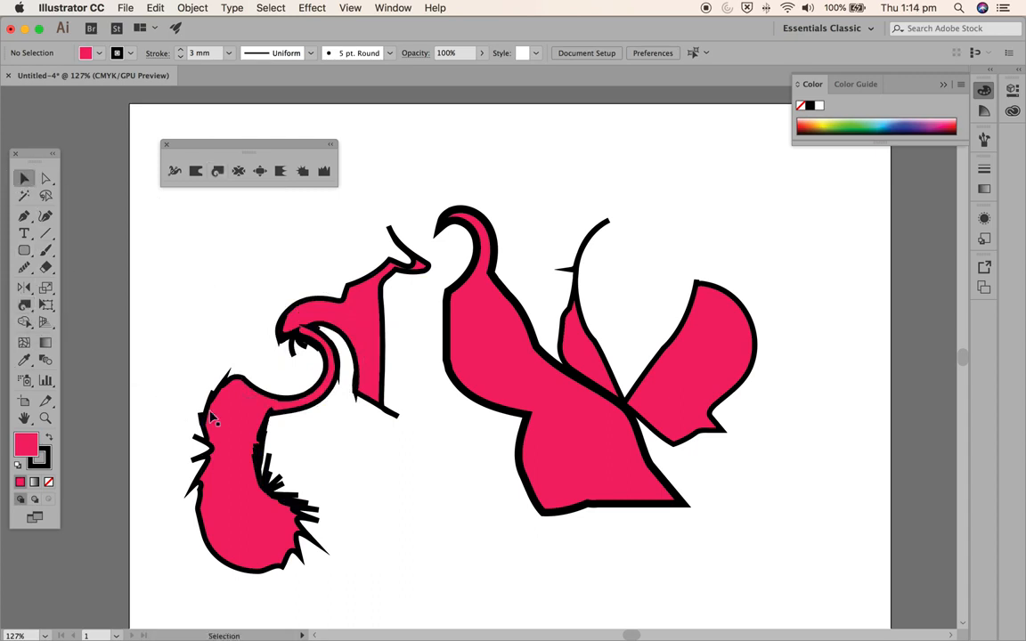
# - Resize the spiky left shape with its bounding box: stretch it wide, squash its height, and narrow it back to roughly its original width
pyautogui.click(230, 374)
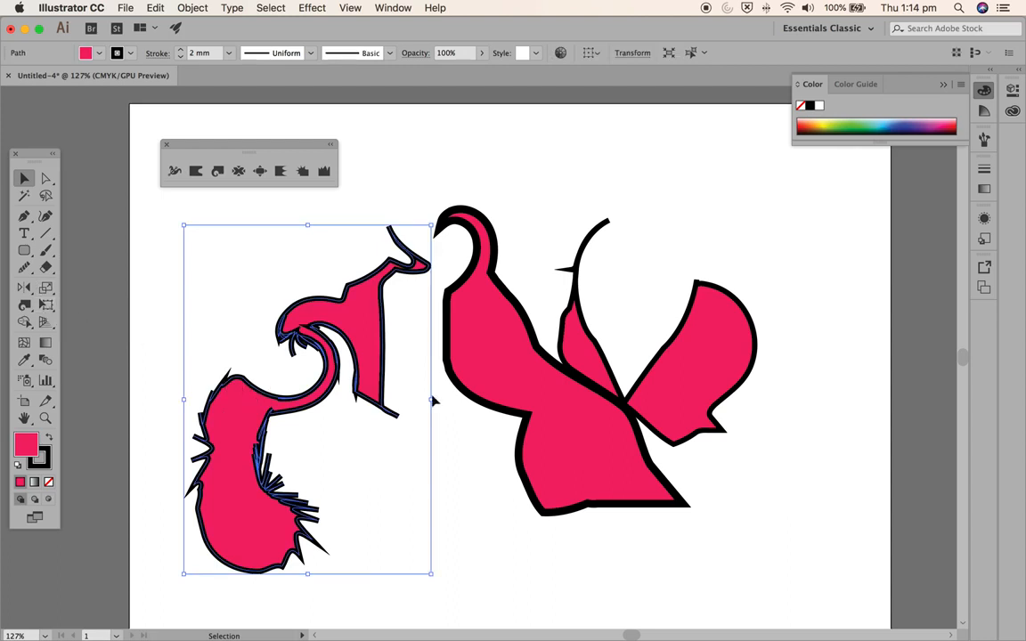
pyautogui.moveTo(431, 399)
pyautogui.mouseDown()
pyautogui.moveTo(639, 414)
pyautogui.moveTo(634, 408)
pyautogui.mouseUp()
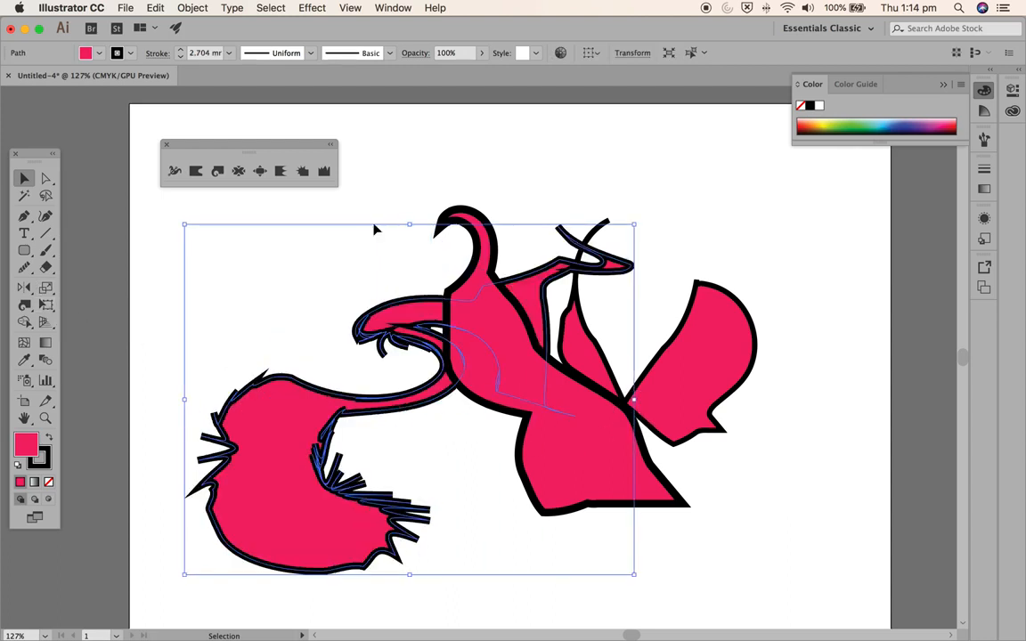
pyautogui.moveTo(409, 226); pyautogui.dragTo(410, 310)
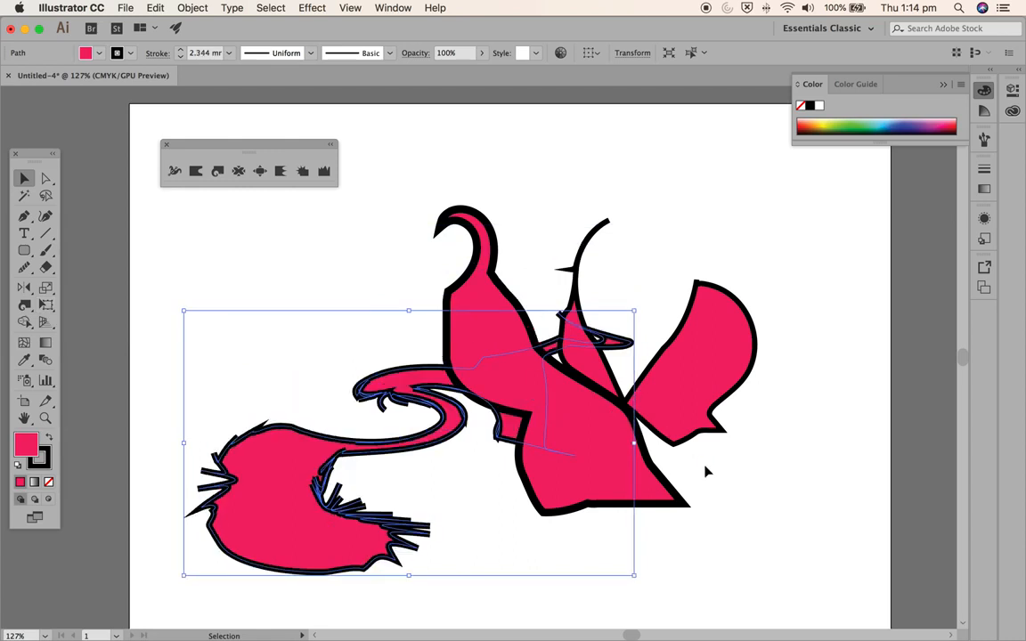
pyautogui.moveTo(629, 452); pyautogui.dragTo(419, 455)
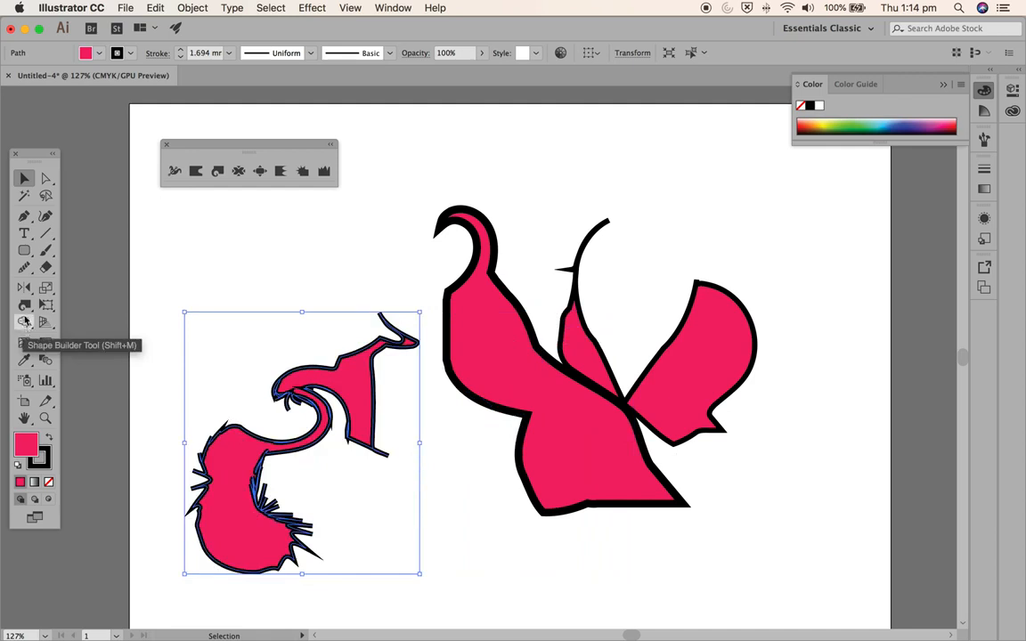
# - Delete all three distorted shapes from the artboard
pyautogui.press('Delete')
pyautogui.click(569, 393)
pyautogui.press('Delete')
pyautogui.click(648, 389)
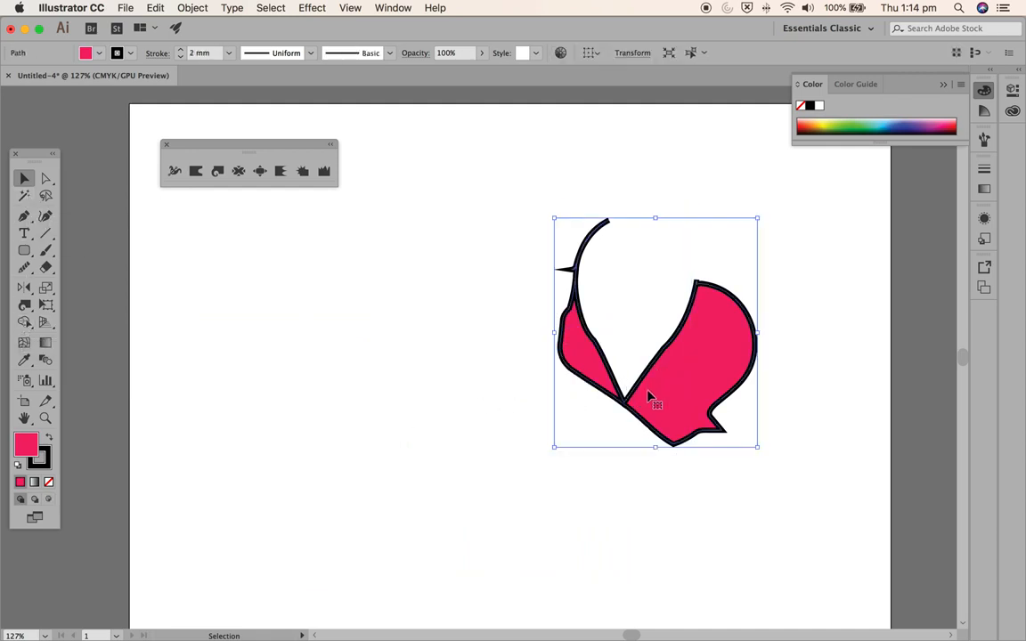
pyautogui.press('Delete')
# - Draw a rounded rectangle with fully rounded corners so it forms a circle left of the artboard's middle, and fill it light blue
pyautogui.click(24, 250)
pyautogui.moveTo(330, 272)
pyautogui.mouseDown()
pyautogui.moveTo(438, 398)
pyautogui.moveTo(488, 426)
pyautogui.mouseUp()
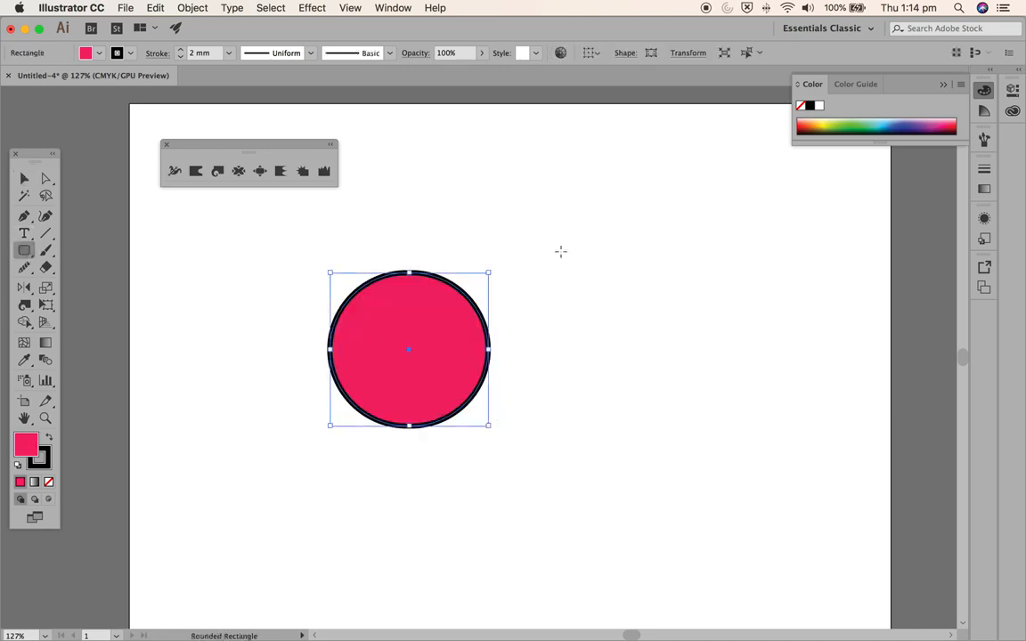
pyautogui.click(856, 123)
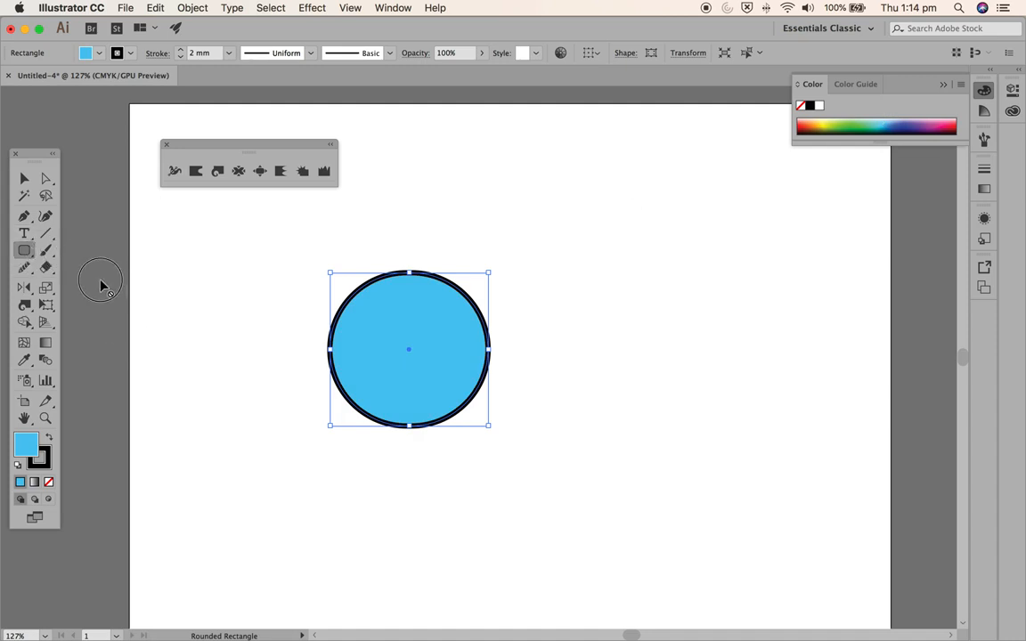
# - With the shape tools detached as a floating palette, draw a large many-pointed star overlapping the circle's right side and fill it magenta
pyautogui.moveTo(29, 256); pyautogui.dragTo(189, 294)
pyautogui.moveTo(108, 264); pyautogui.dragTo(547, 152)
pyautogui.click(570, 178)
pyautogui.moveTo(611, 369); pyautogui.dragTo(455, 418)
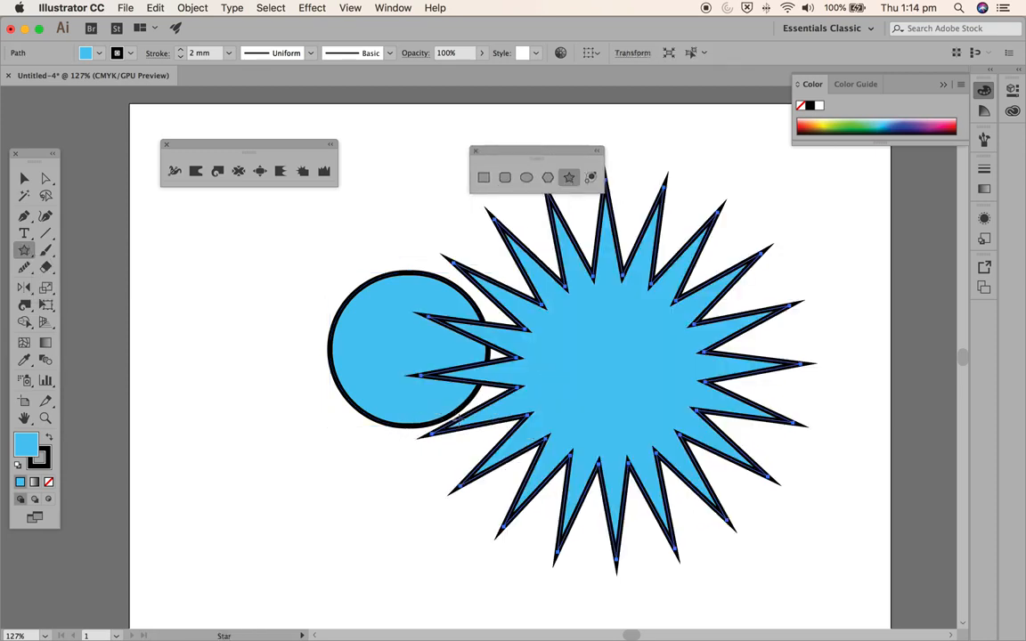
pyautogui.click(935, 125)
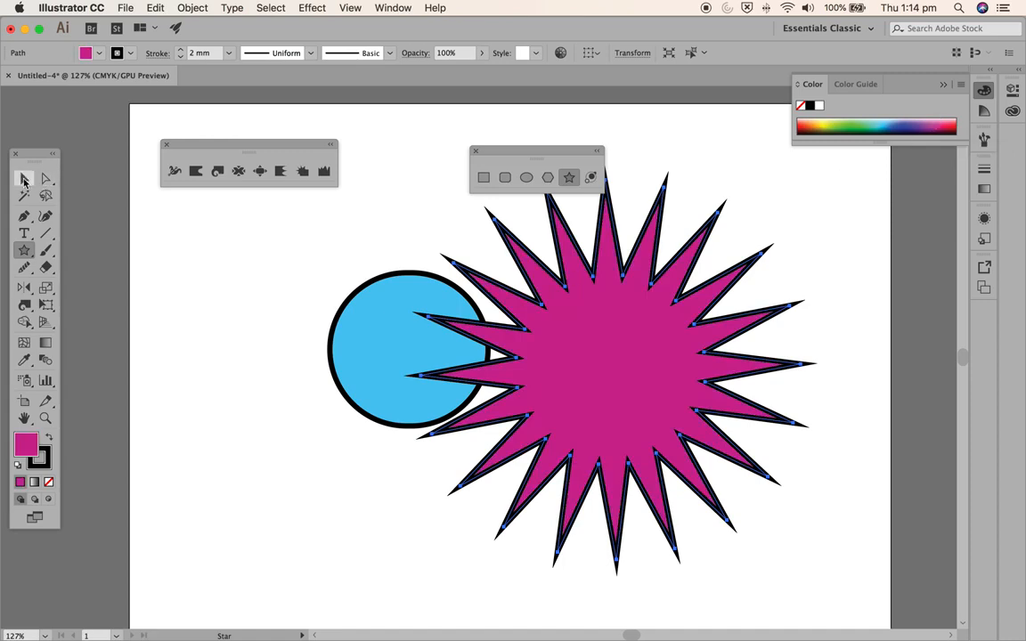
# - Move the star further over the circle and select both shapes for the Shape Builder tool
pyautogui.click(24, 181)
pyautogui.moveTo(588, 377); pyautogui.dragTo(525, 413)
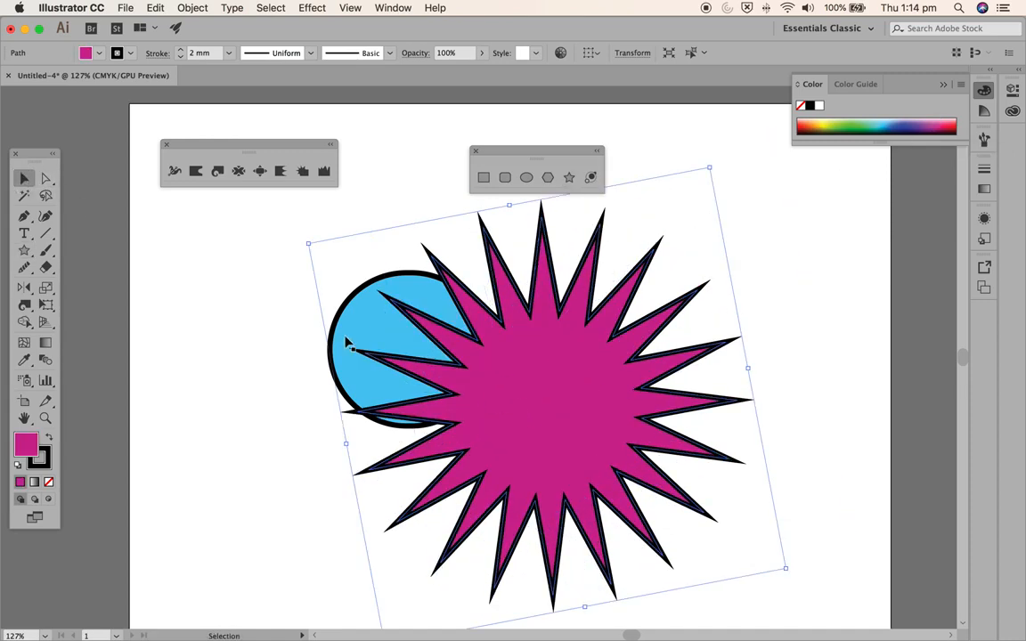
pyautogui.keyDown('shift'); pyautogui.click(357, 295); pyautogui.keyUp('shift')
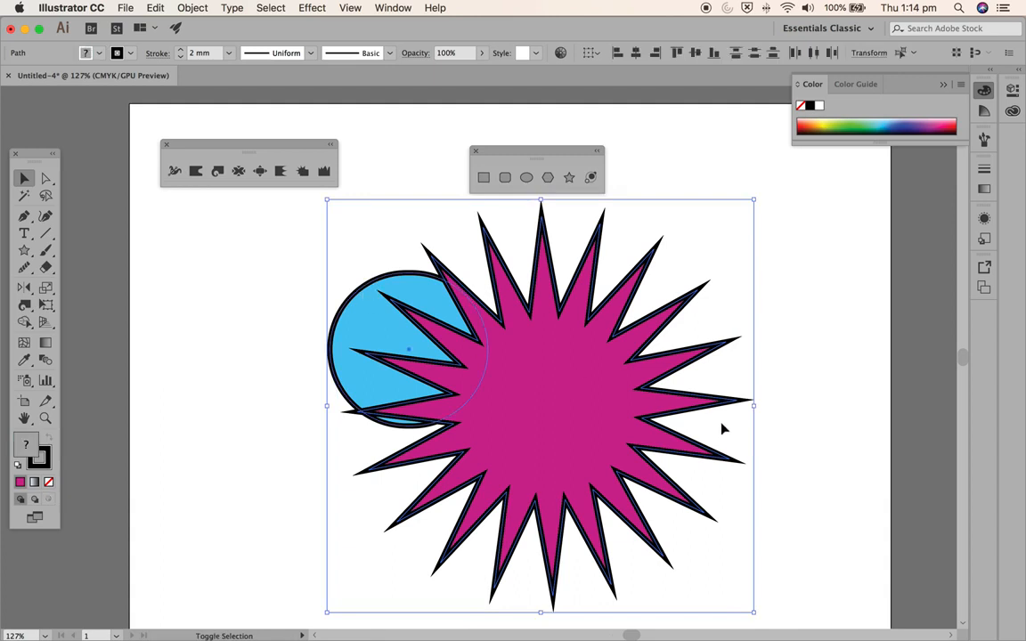
pyautogui.click(26, 324)
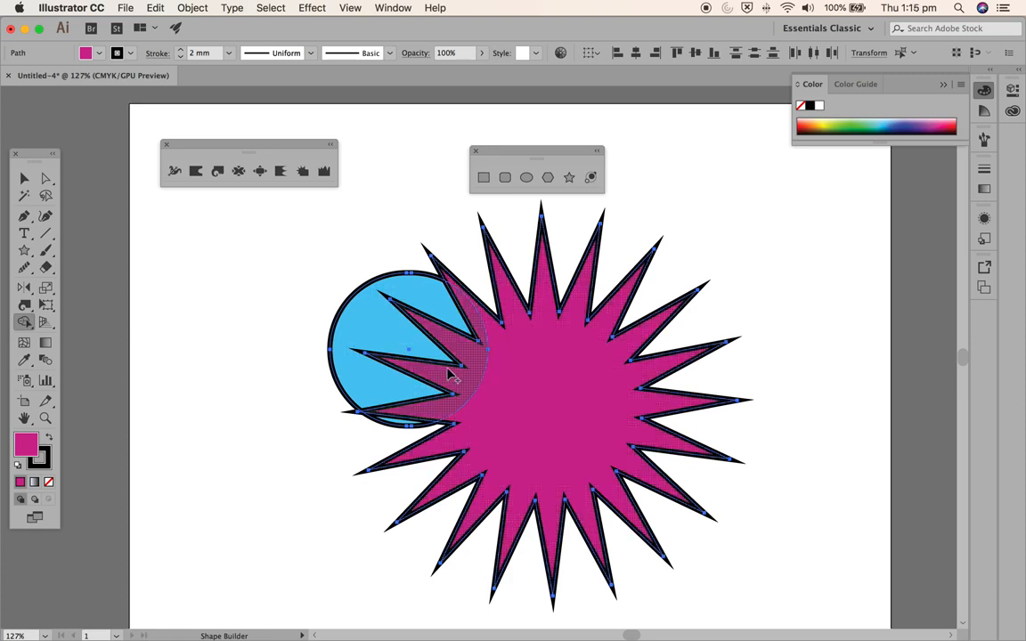
# - Try merging the circle and the star with Shape Builder in both directions, undoing each merge
pyautogui.moveTo(534, 390); pyautogui.dragTo(385, 339)
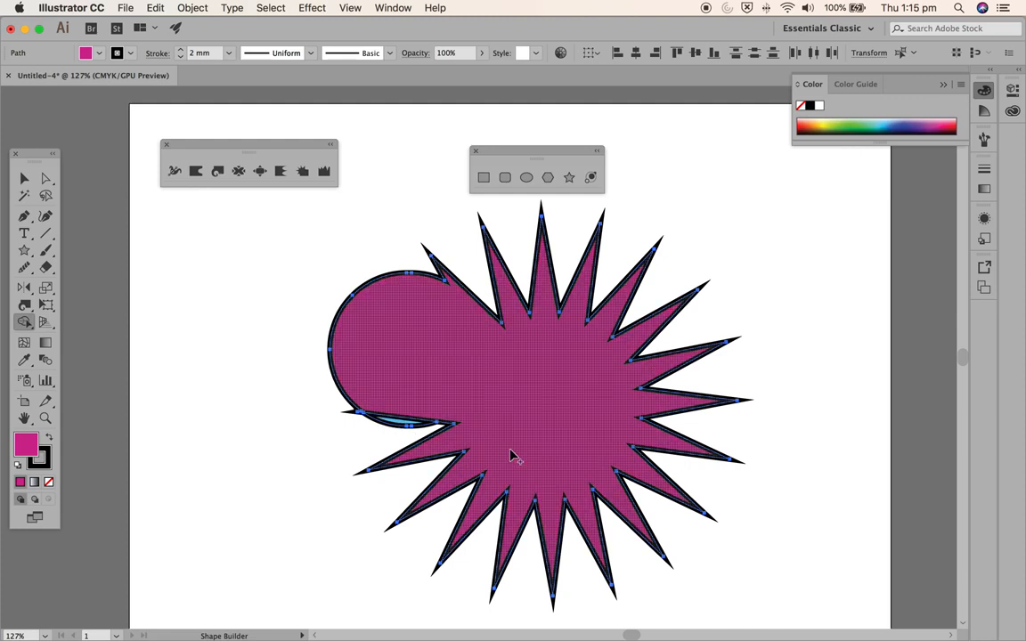
pyautogui.press('super+z')
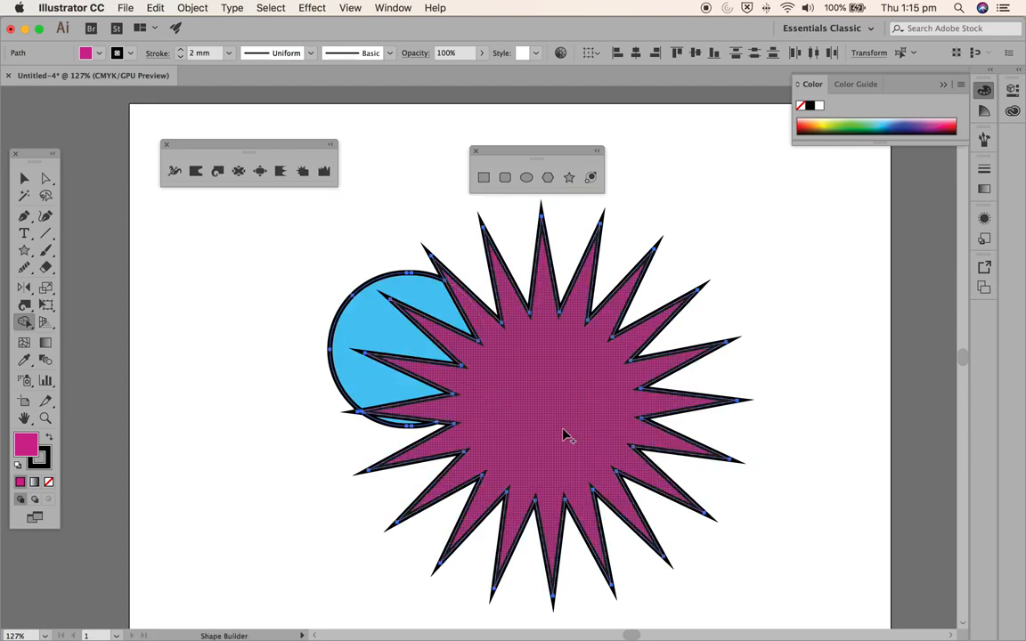
pyautogui.moveTo(374, 334); pyautogui.dragTo(532, 399)
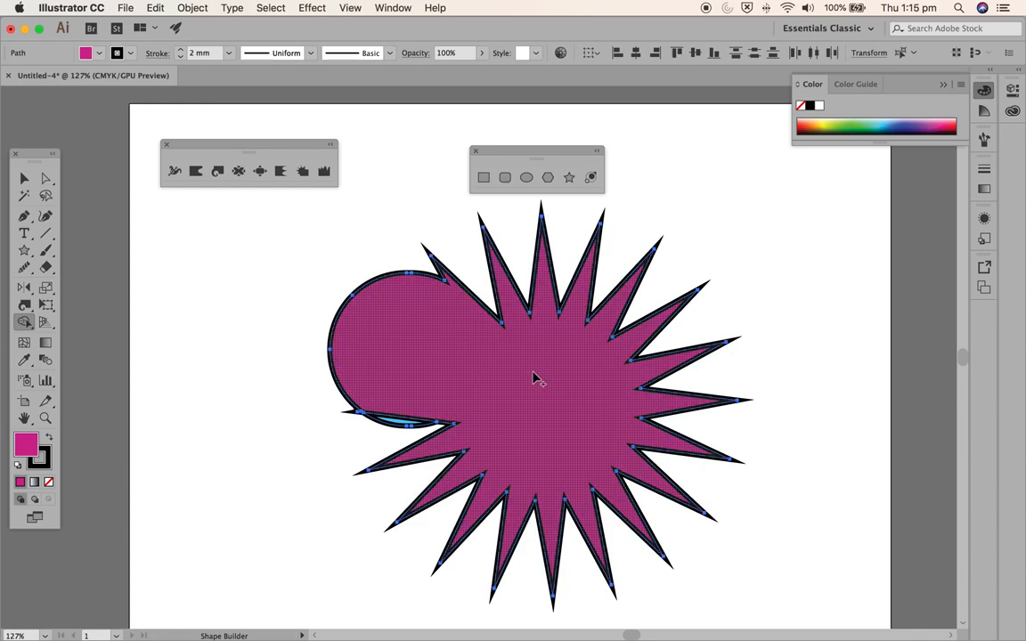
pyautogui.press('super+z')
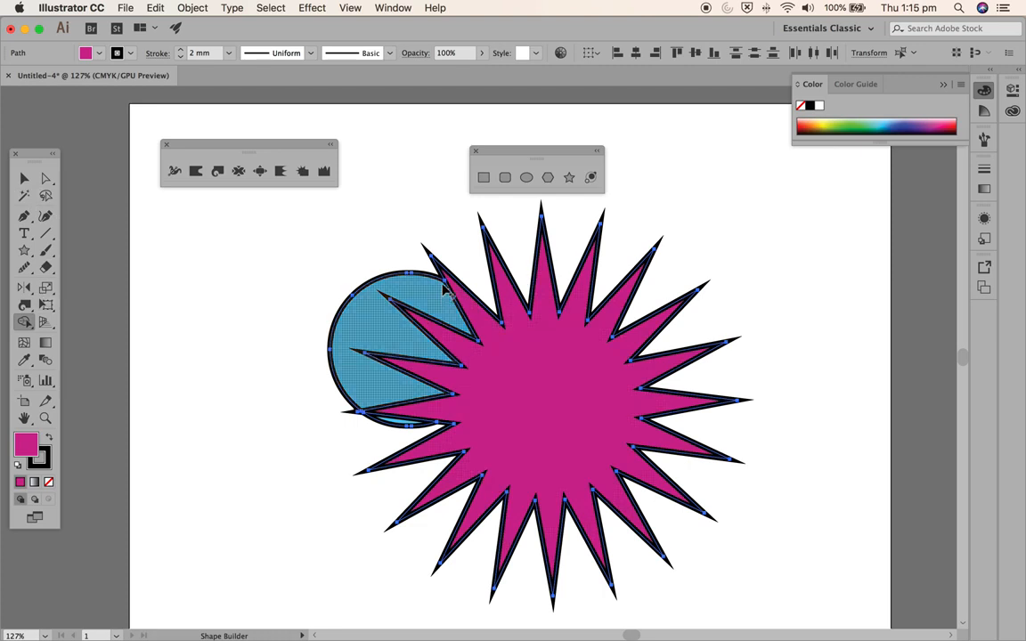
# - Merge the circle, the star and the leftover lower sliver with Shape Builder, and delete the merged shape
pyautogui.moveTo(392, 321); pyautogui.dragTo(551, 392)
pyautogui.moveTo(403, 403); pyautogui.dragTo(399, 428)
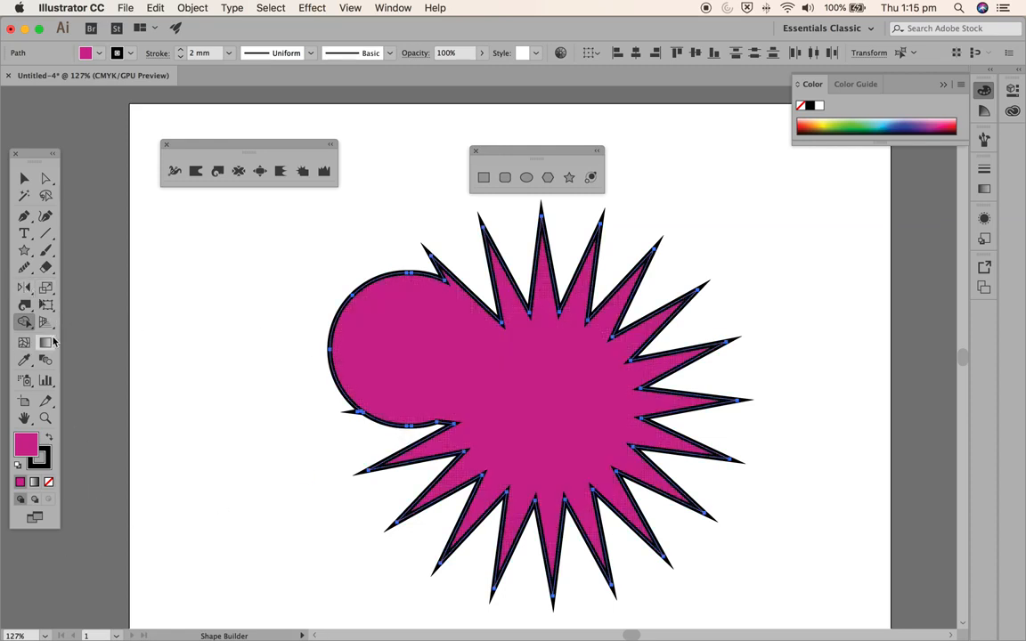
pyautogui.press('Delete')
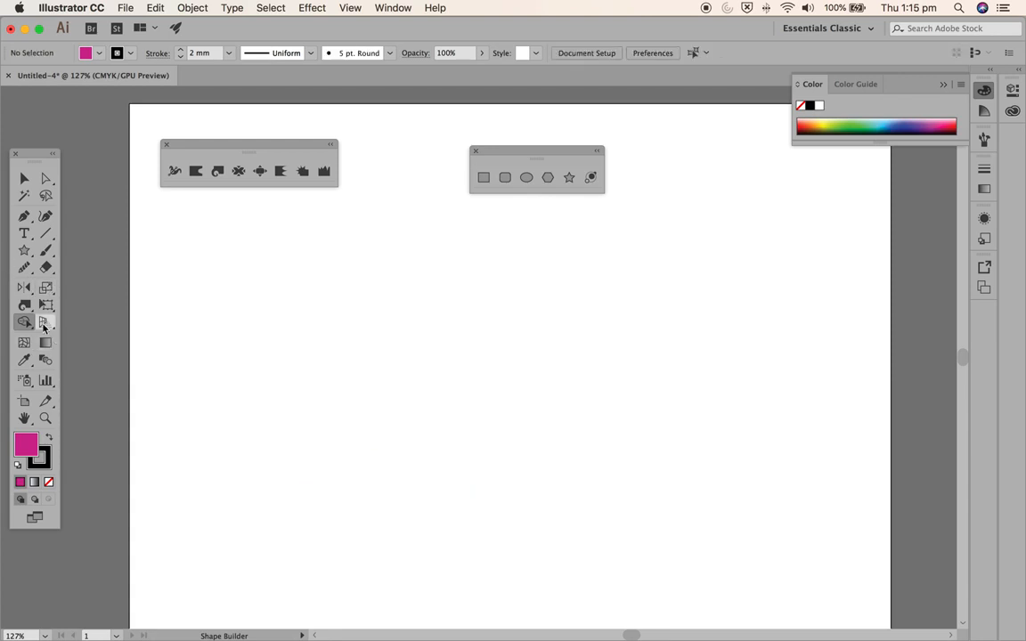
# - Show the perspective grid, view the artboard at 100%, and pull the two vertical grid planes past each other so they cross
pyautogui.click(45, 323)
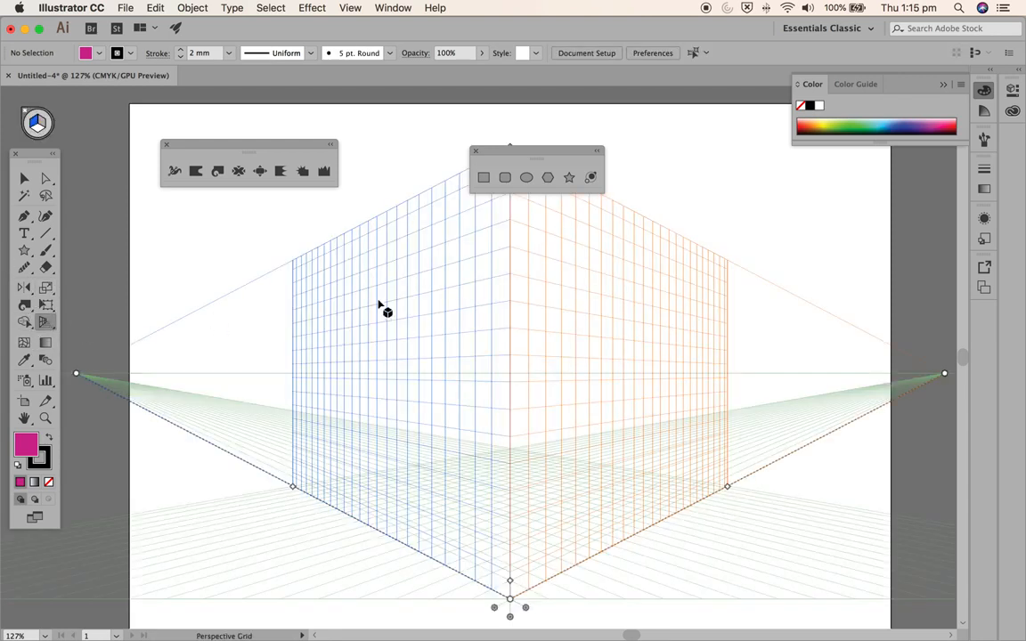
pyautogui.press('super+1')
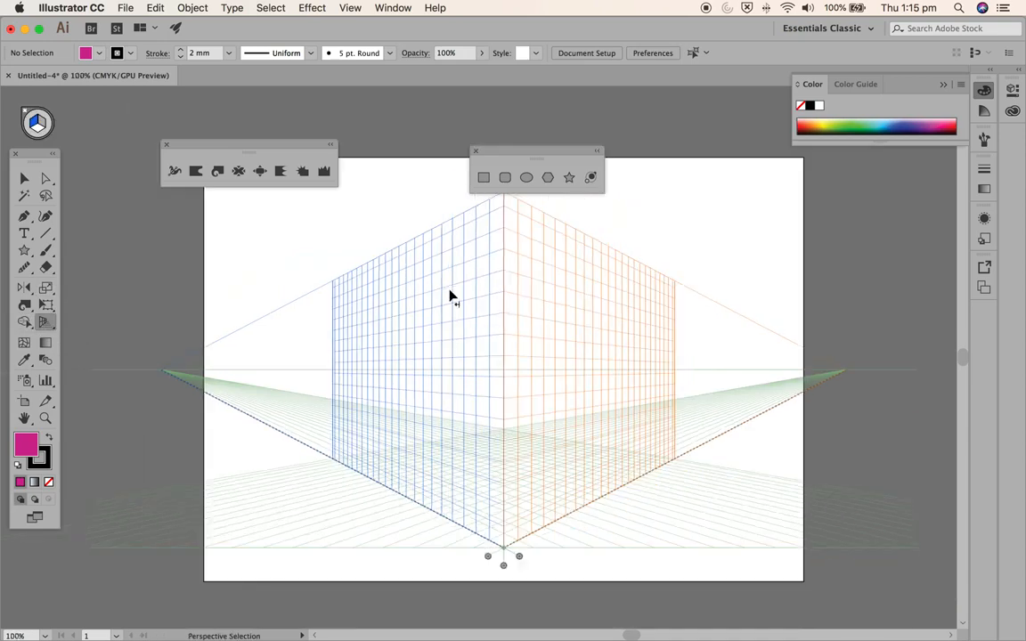
pyautogui.click(488, 556)
pyautogui.moveTo(487, 558); pyautogui.dragTo(322, 555)
pyautogui.moveTo(521, 558); pyautogui.dragTo(786, 560)
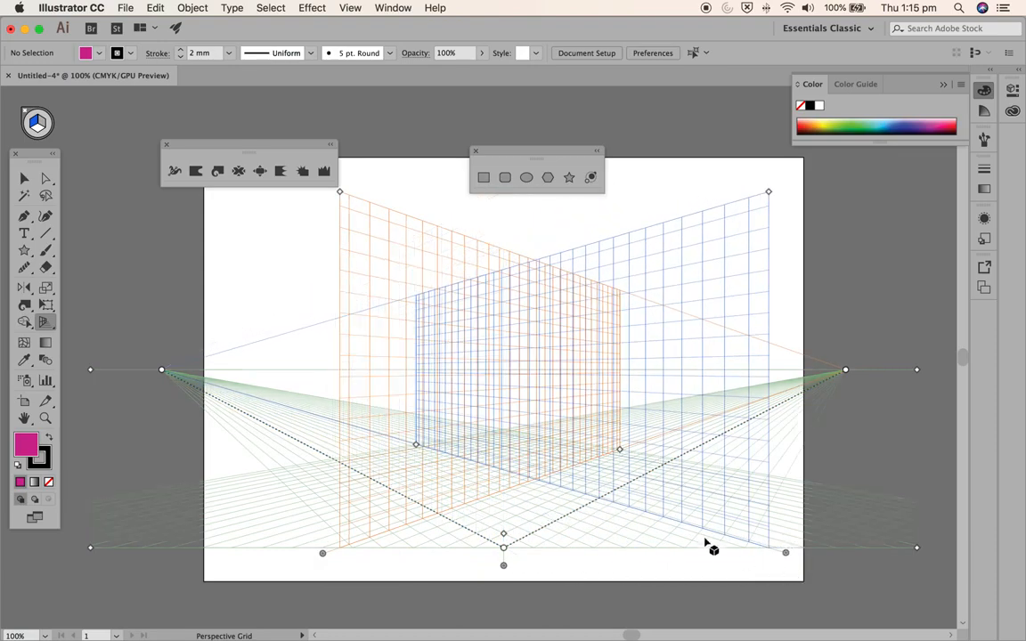
# - Reshape the perspective grid by moving both vanishing points outward, raising the origin point, and shifting both vertical planes left
pyautogui.moveTo(846, 370); pyautogui.dragTo(901, 372)
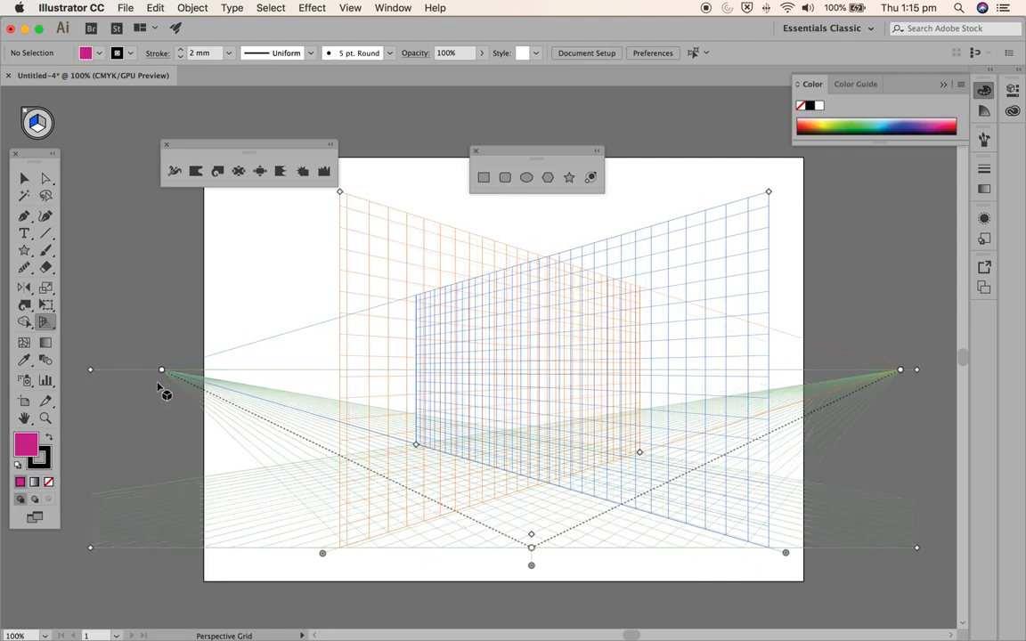
pyautogui.moveTo(163, 370); pyautogui.dragTo(114, 382)
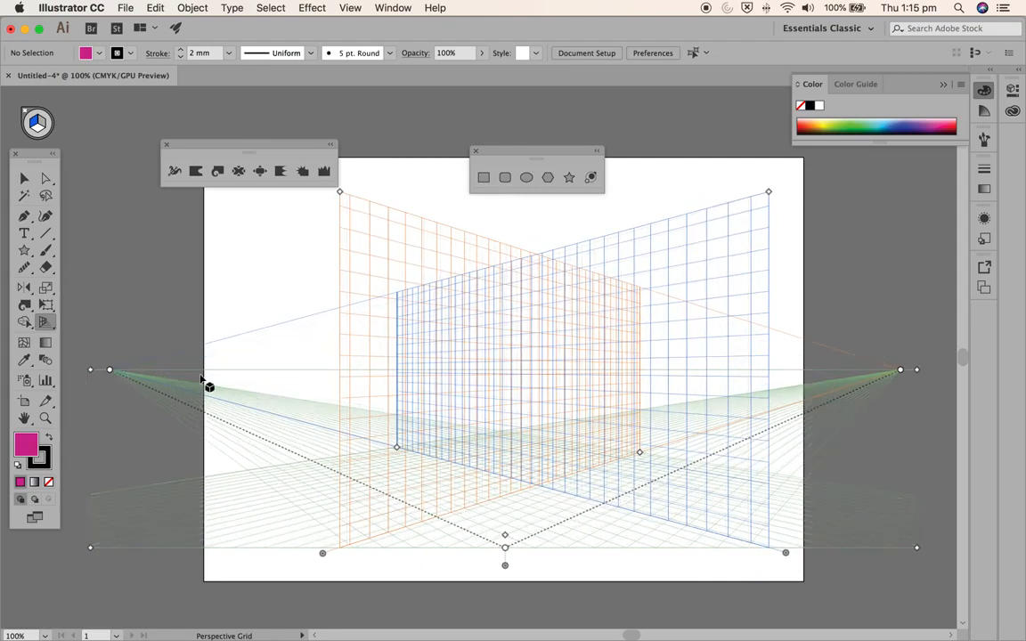
pyautogui.moveTo(505, 535); pyautogui.dragTo(505, 519)
pyautogui.moveTo(320, 555); pyautogui.dragTo(276, 577)
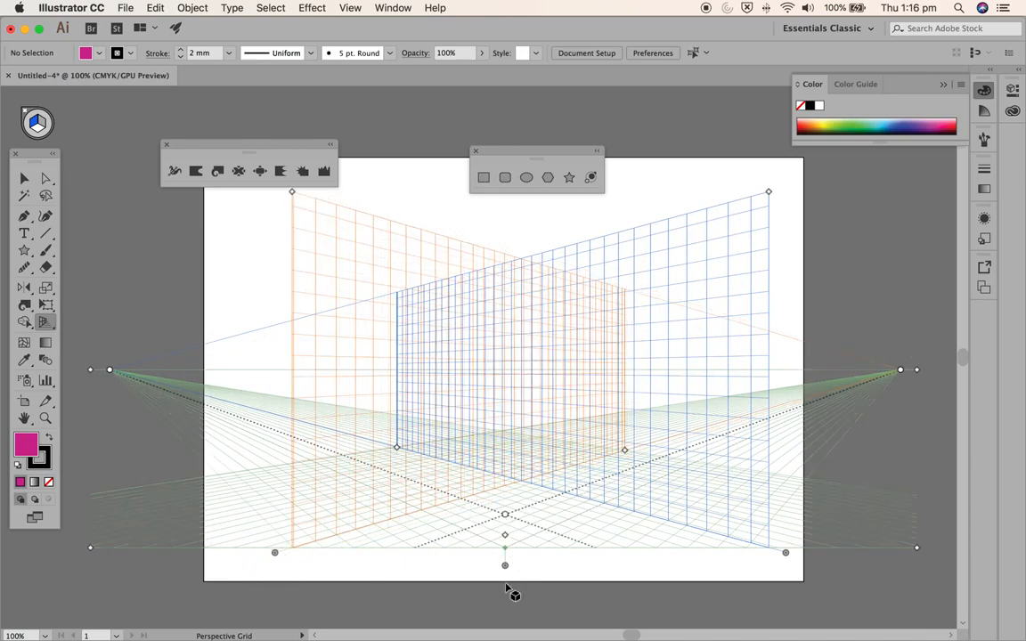
pyautogui.moveTo(788, 555); pyautogui.dragTo(771, 585)
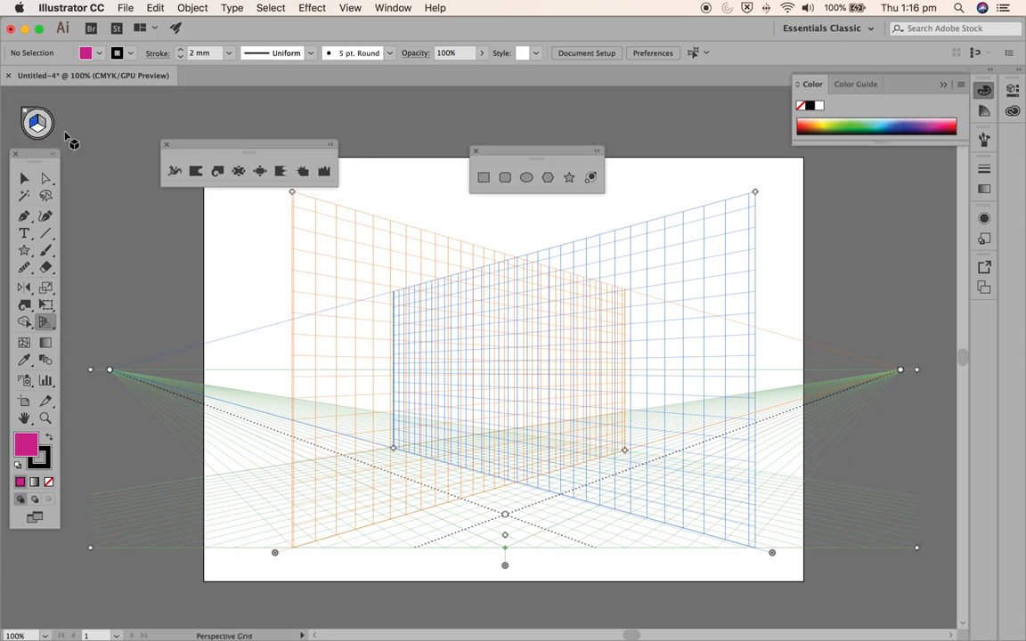
# - Switch to the Perspective Selection tool and hide the perspective grid through its plane widget
pyautogui.scroll(-1, 27, 114)
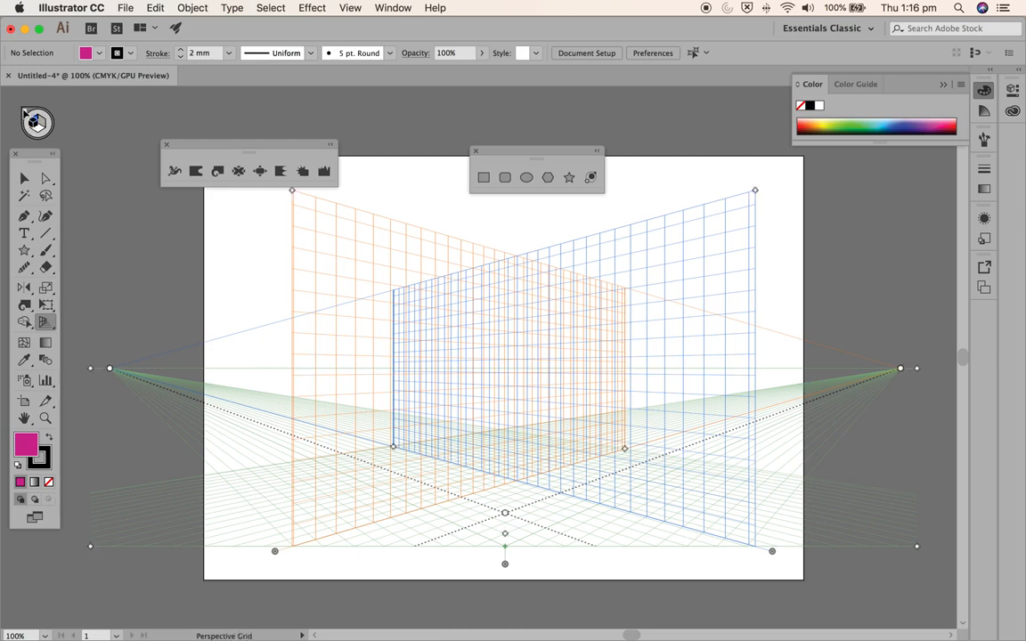
pyautogui.hotkey('shift', 'v')
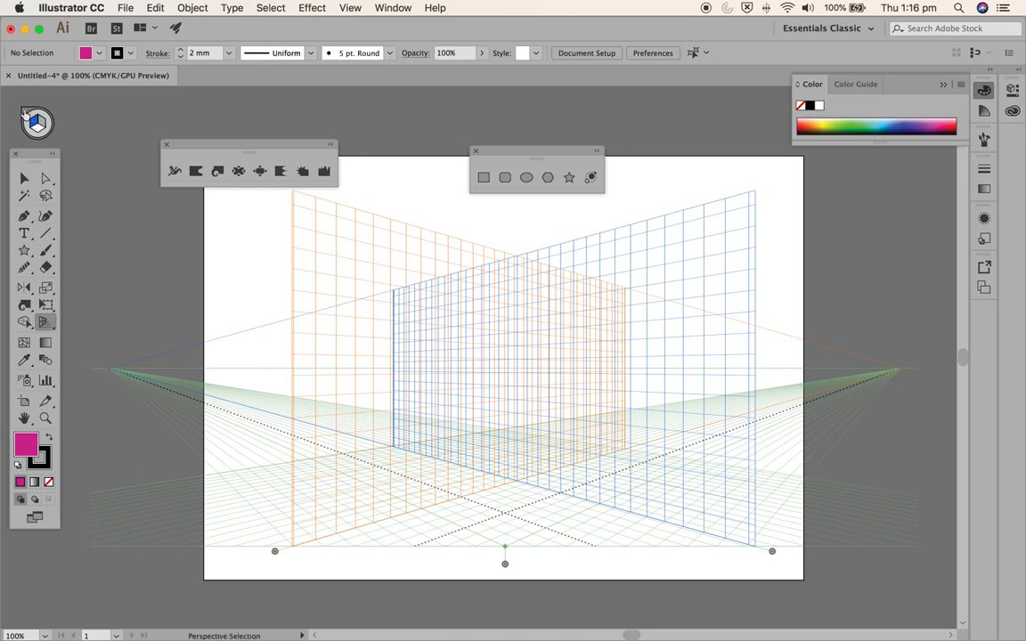
pyautogui.click(24, 112)
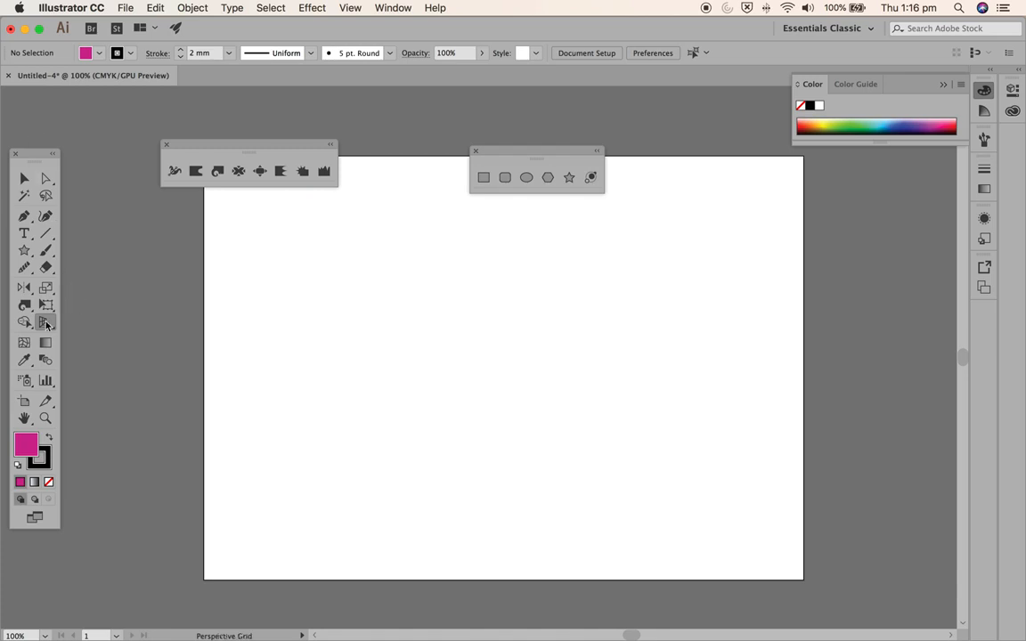
# - Review the Perspective Grid Options from the Perspective Selection tool and dismiss them without changes
pyautogui.moveTo(47, 325); pyautogui.dragTo(89, 347)
pyautogui.click(24, 179)
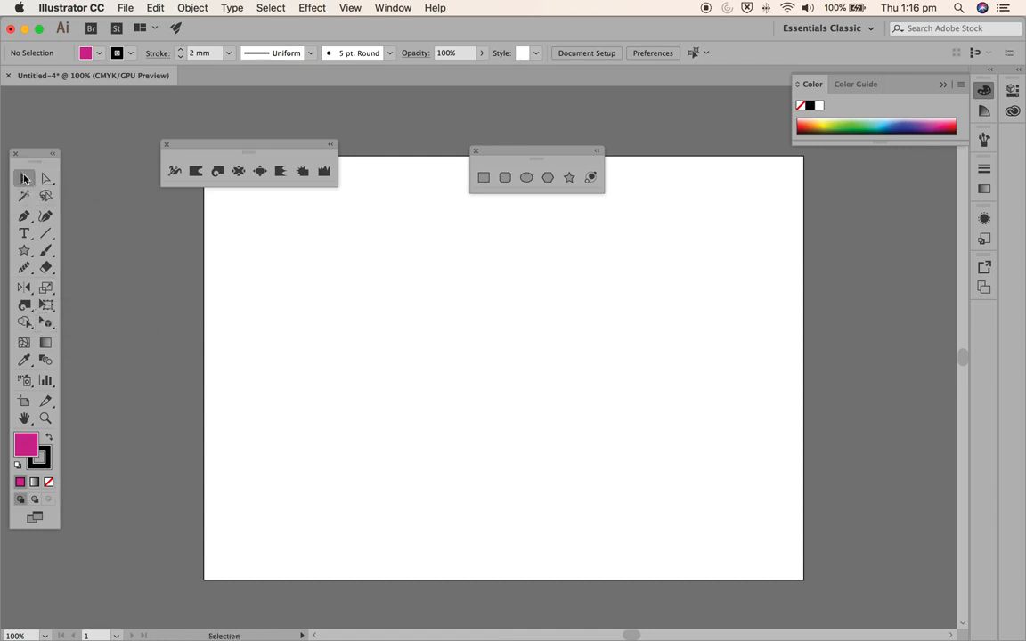
pyautogui.doubleClick(45, 321)
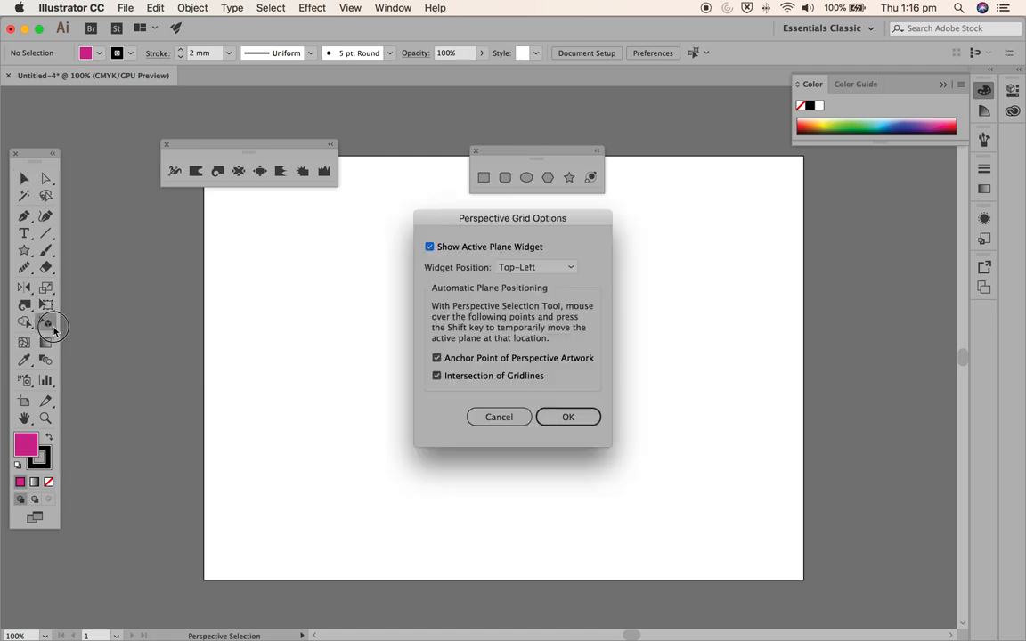
pyautogui.click(507, 417)
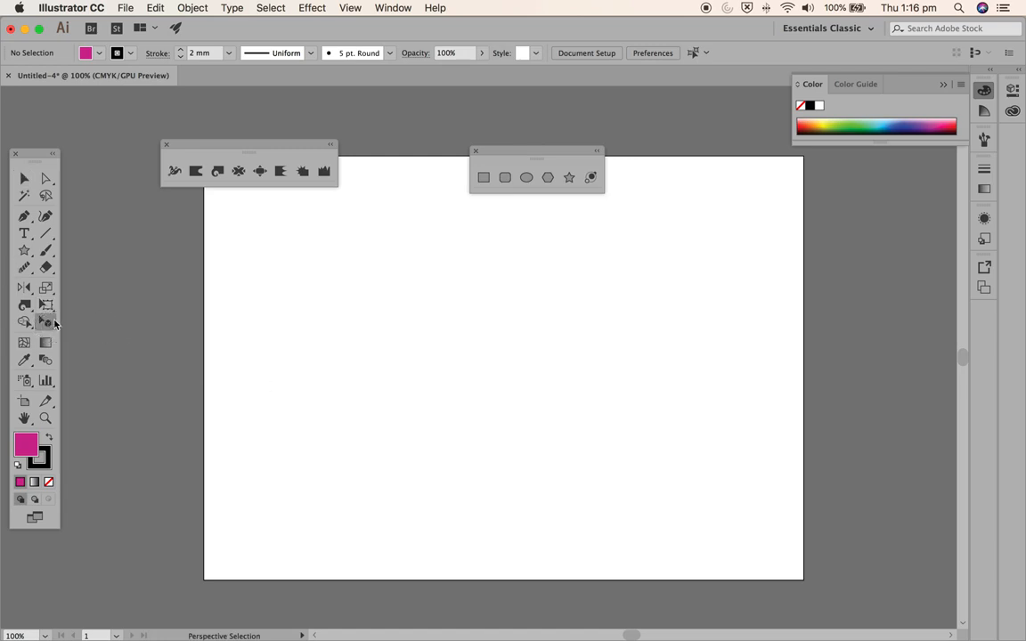
# - Bring the perspective grid back with the Perspective Grid tool, and hide it with the Hide Grid command
pyautogui.click(46, 322)
pyautogui.click(96, 324)
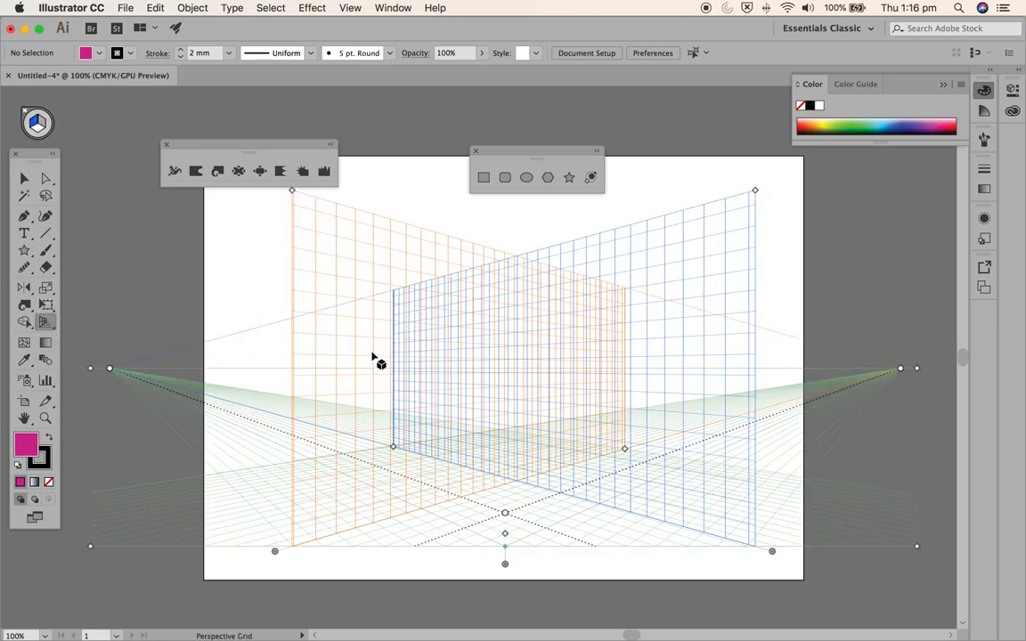
pyautogui.click(351, 8)
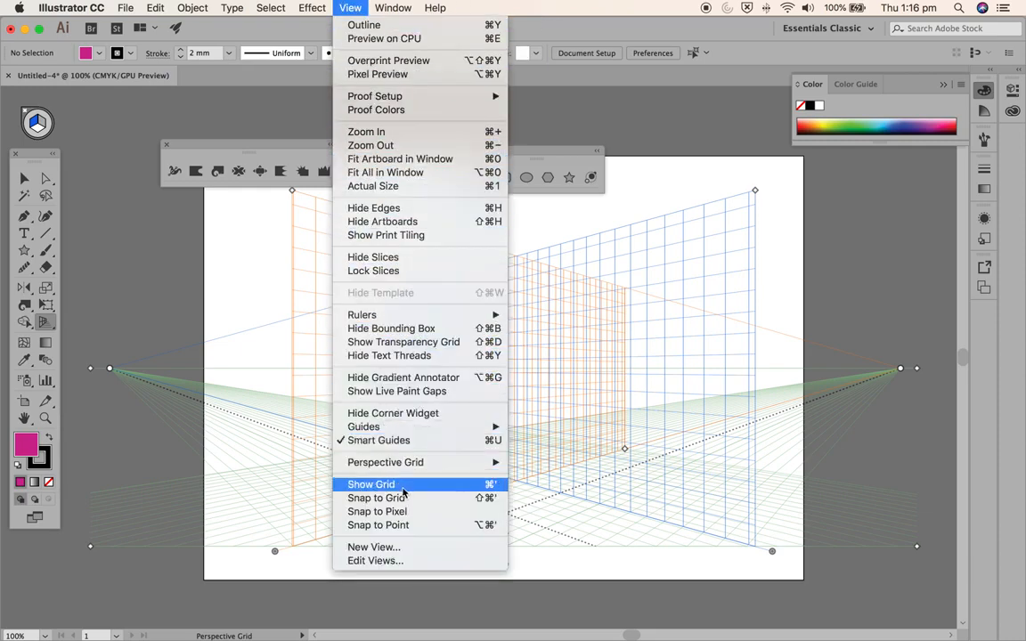
pyautogui.moveTo(471, 462)
pyautogui.click(572, 464)
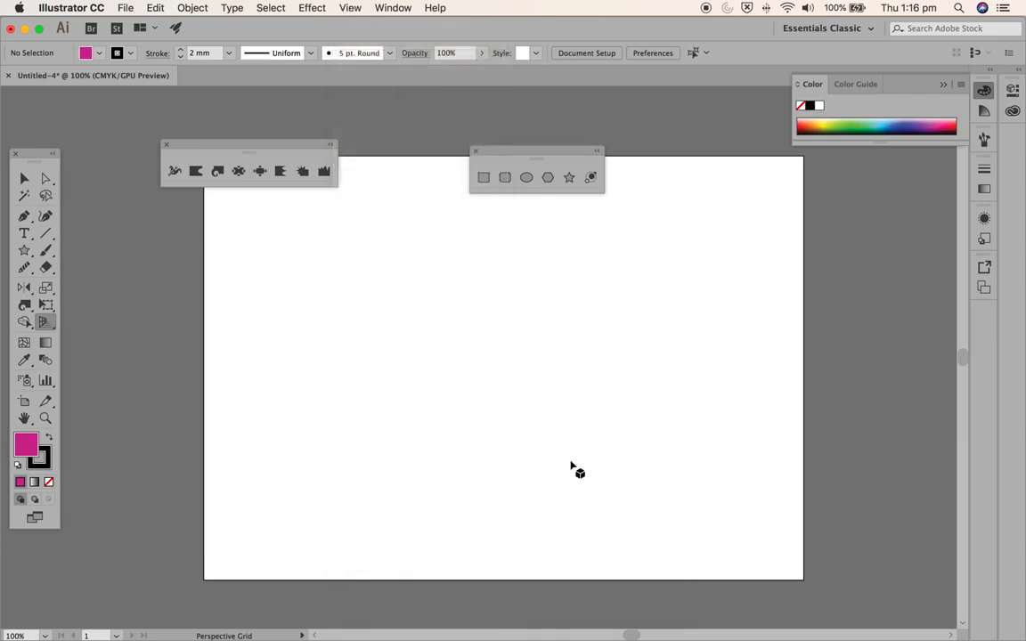